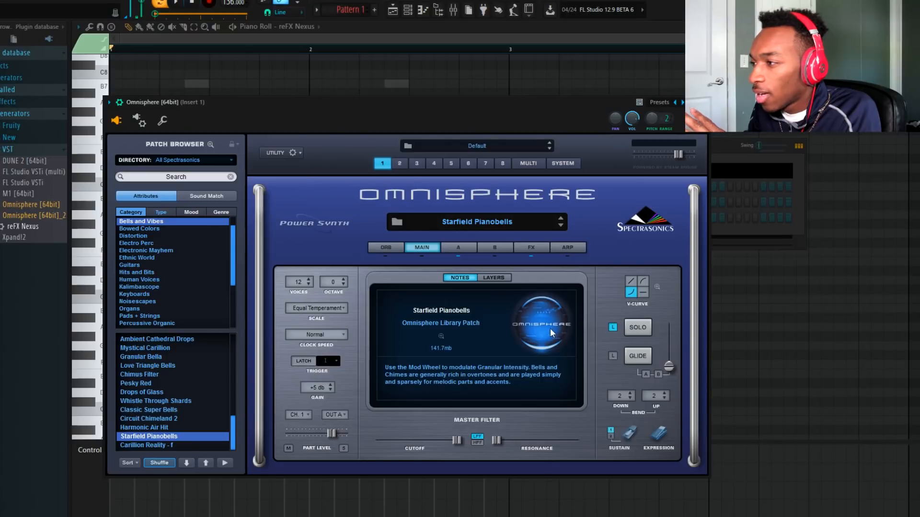
Open the Omnisphere channel's piano roll and play back its two-bar melody.
{"action": "key", "text": "F6"}
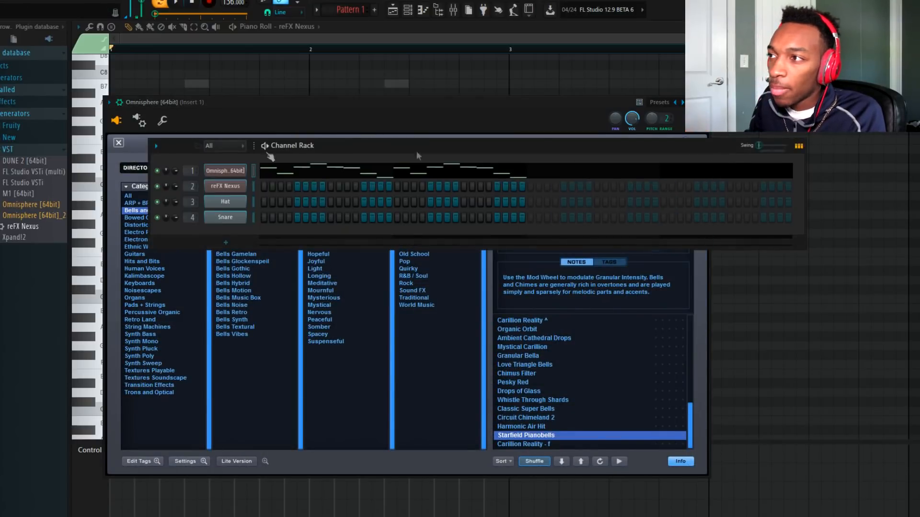
{"action": "left_click", "coordinate": [290, 172]}
{"action": "key", "text": "space"}
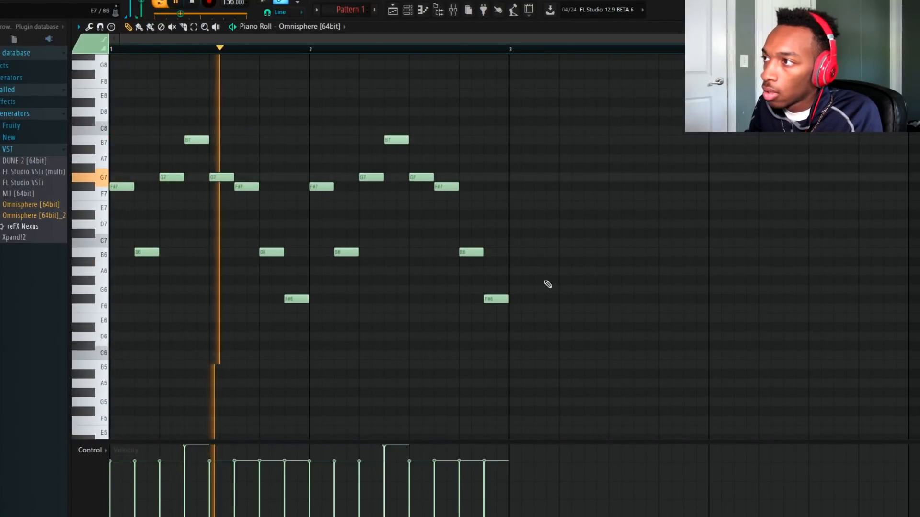
{"action": "key", "text": "space"}
{"action": "left_click", "coordinate": [98, 348]}
{"action": "left_click_drag", "start_coordinate": [98, 349], "coordinate": [95, 369]}
{"action": "right_click", "coordinate": [130, 368]}
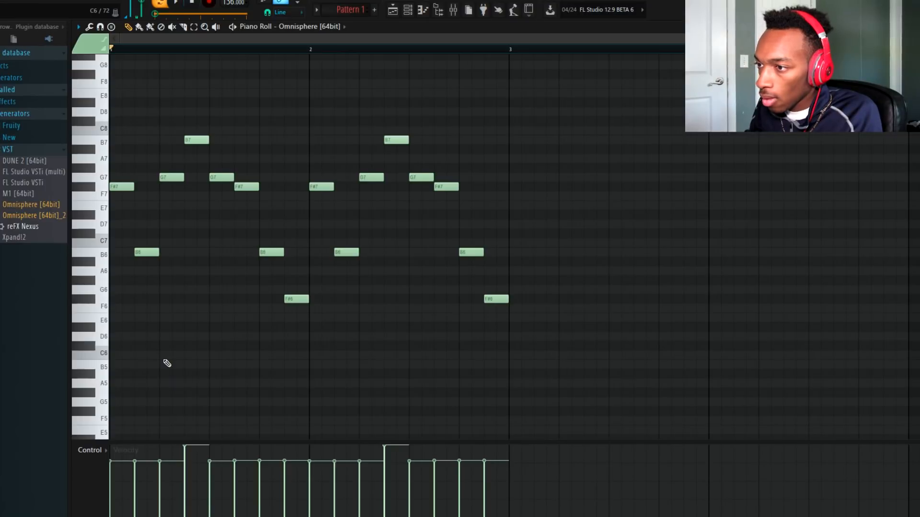
Add a B5 bass note at the start of bar 1 and an F#5 on its seventh eighth, and audition them.
{"action": "mouse_move", "coordinate": [152, 357]}
{"action": "left_mouse_down"}
{"action": "mouse_move", "coordinate": [102, 357]}
{"action": "mouse_move", "coordinate": [103, 373]}
{"action": "left_mouse_up"}
{"action": "key", "text": "space"}
{"action": "mouse_move", "coordinate": [322, 385]}
{"action": "left_mouse_down"}
{"action": "mouse_move", "coordinate": [310, 384]}
{"action": "mouse_move", "coordinate": [310, 414]}
{"action": "mouse_move", "coordinate": [218, 411]}
{"action": "mouse_move", "coordinate": [257, 411]}
{"action": "left_mouse_up"}
{"action": "key", "text": "space"}
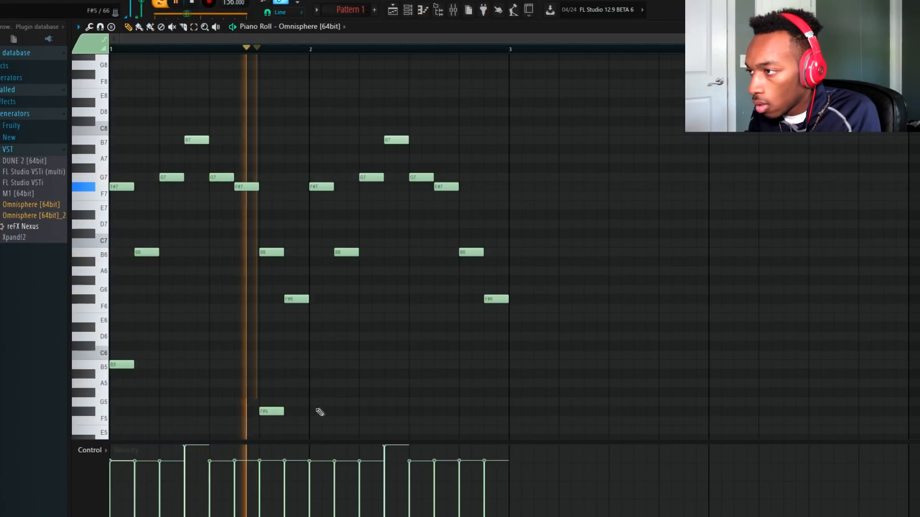
{"action": "key", "text": "space"}
{"action": "key", "text": "space"}
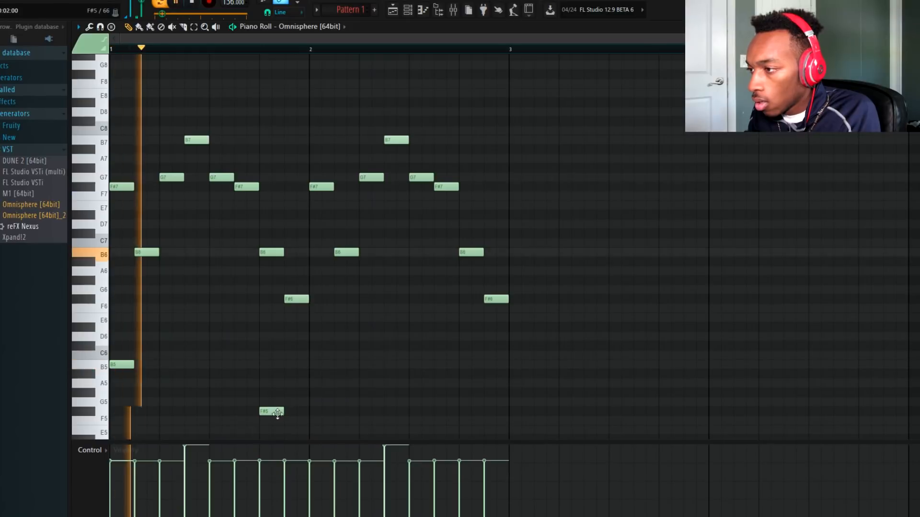
{"action": "left_click", "coordinate": [411, 384]}
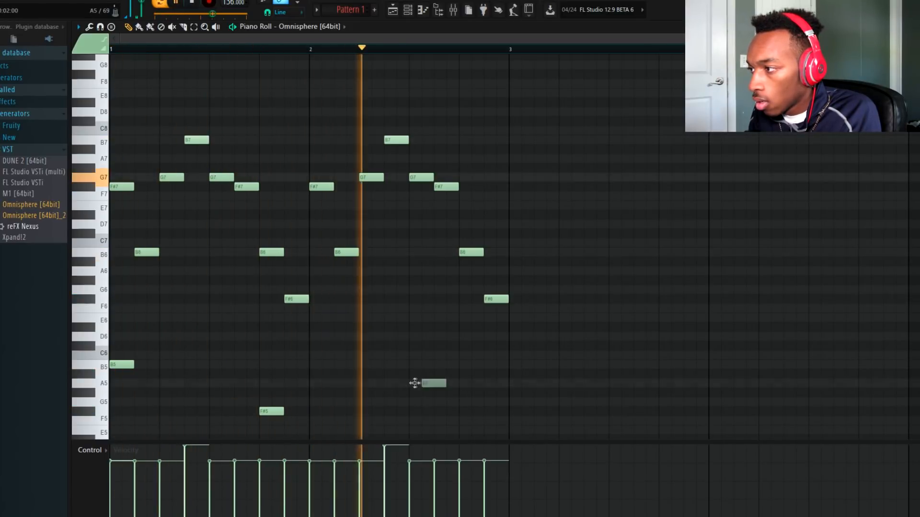
{"action": "left_click_drag", "start_coordinate": [416, 383], "coordinate": [366, 384]}
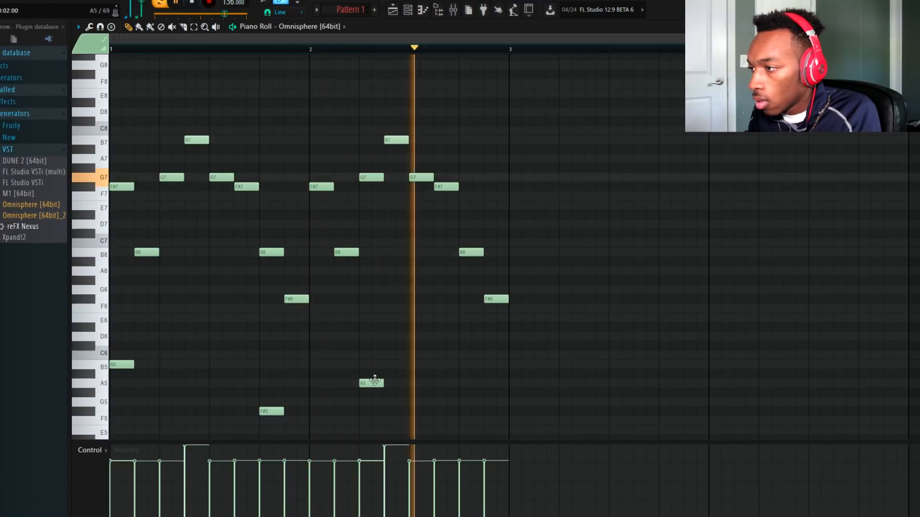
{"action": "right_click", "coordinate": [368, 385]}
{"action": "key", "text": "space"}
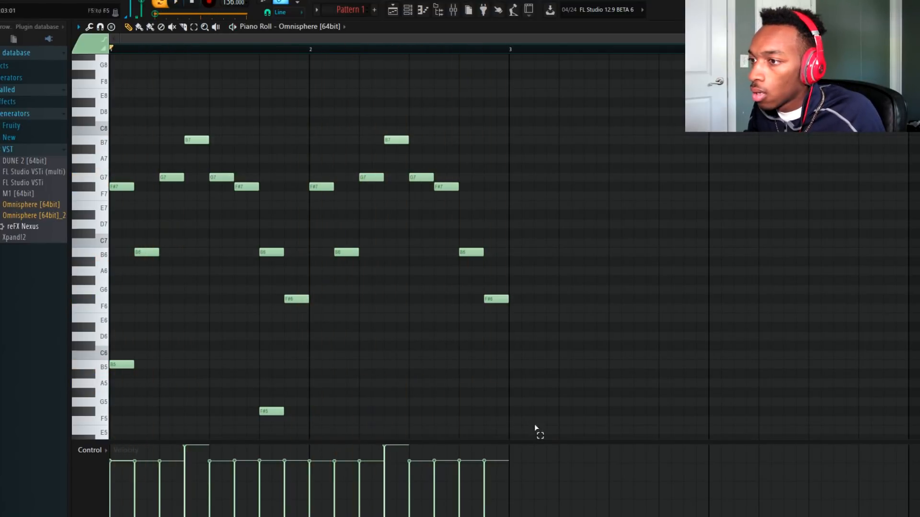
Select all the notes in bars 1 and 2 and duplicate them into bars 3 and 4.
{"action": "left_click_drag", "start_coordinate": [538, 431], "coordinate": [110, 54]}
{"action": "scroll", "coordinate": [170, 154], "scroll_direction": "down", "scroll_amount": 4}
{"action": "scroll", "coordinate": [170, 154], "scroll_direction": "down", "scroll_amount": 4}
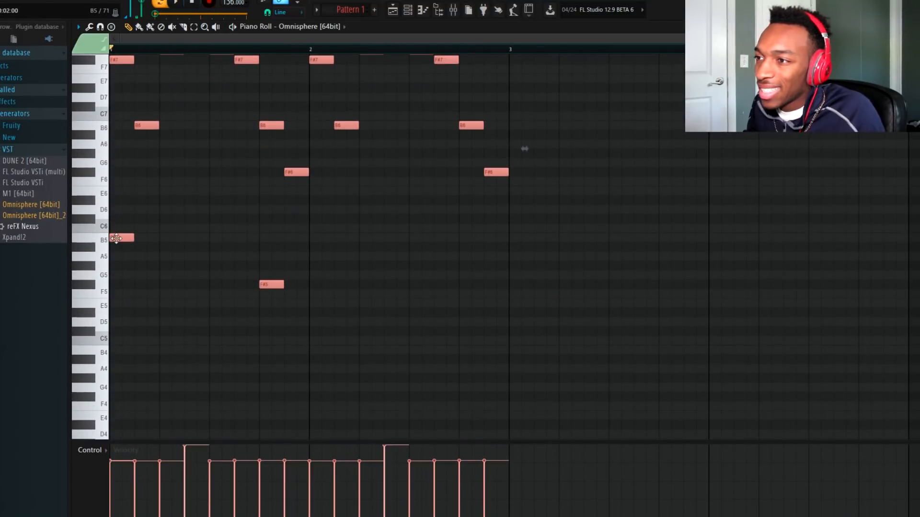
{"action": "key", "text": "ctrl+b"}
Try a low A#5 note on the third eighth of bar 2 and play back the four-bar pattern.
{"action": "left_click", "coordinate": [364, 265]}
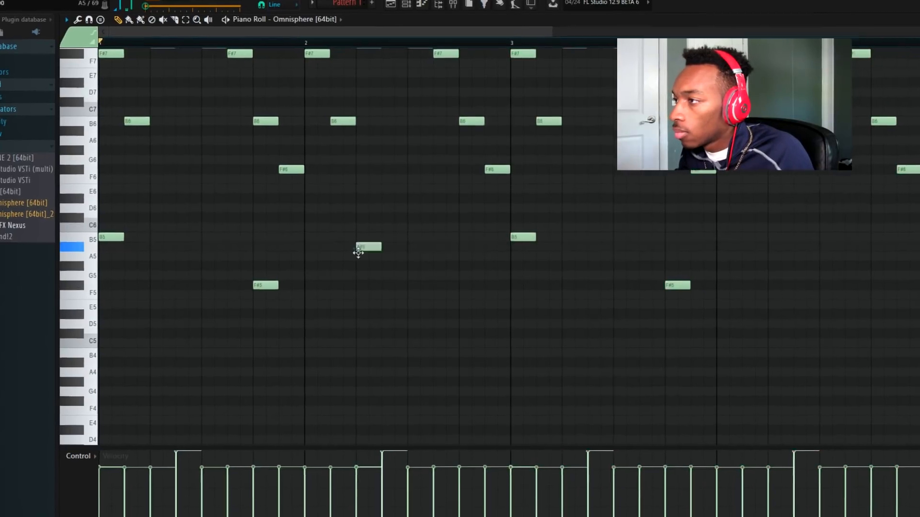
{"action": "key", "text": "space"}
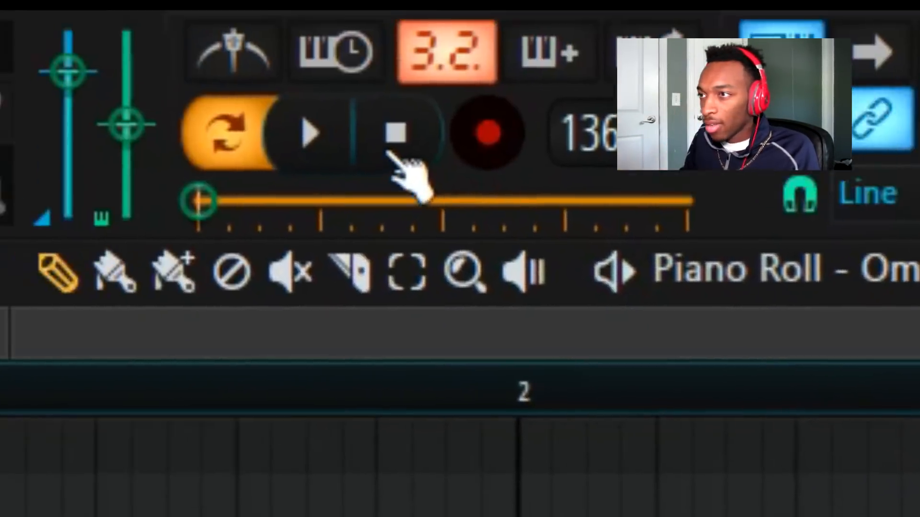
{"action": "key", "text": "space"}
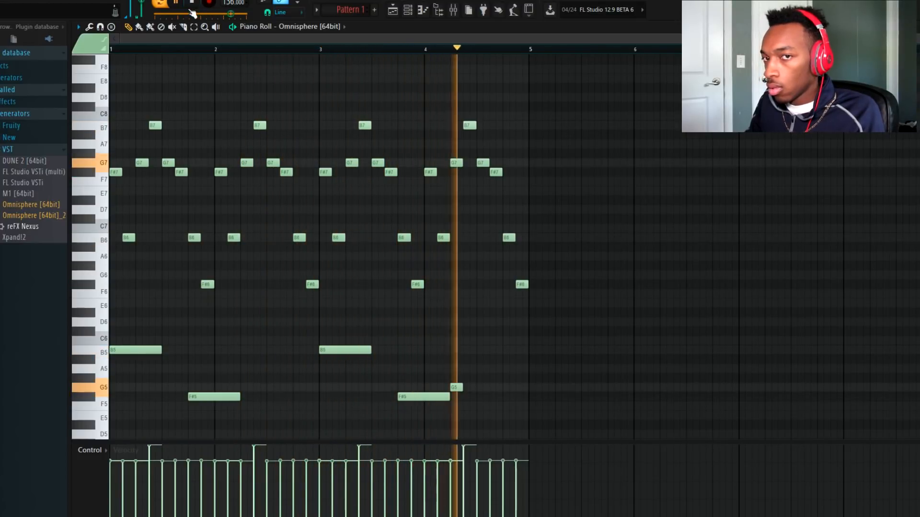
{"action": "key", "text": "space"}
Open the reFX Nexus channel's piano roll at the octave range of the ghost notes.
{"action": "left_click", "coordinate": [408, 9]}
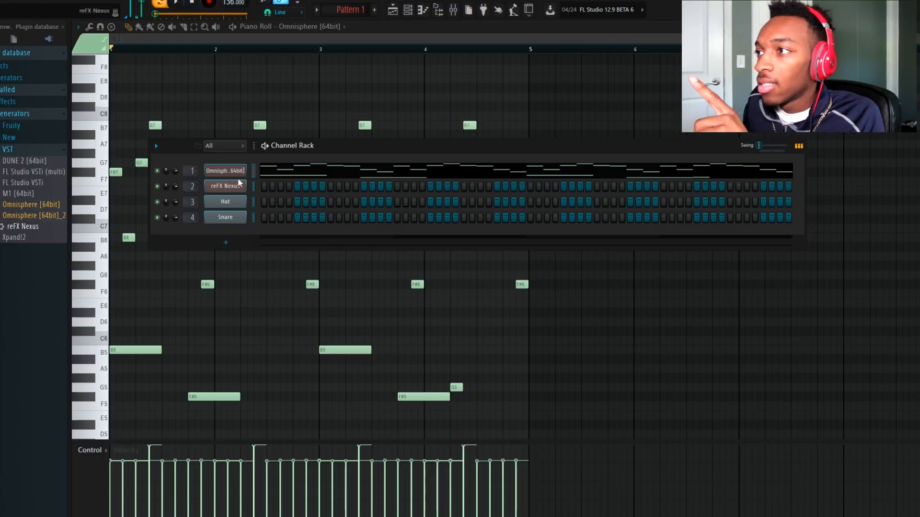
{"action": "right_click", "coordinate": [244, 187]}
{"action": "left_click", "coordinate": [284, 183]}
{"action": "scroll", "coordinate": [226, 144], "scroll_direction": "up", "scroll_amount": 2}
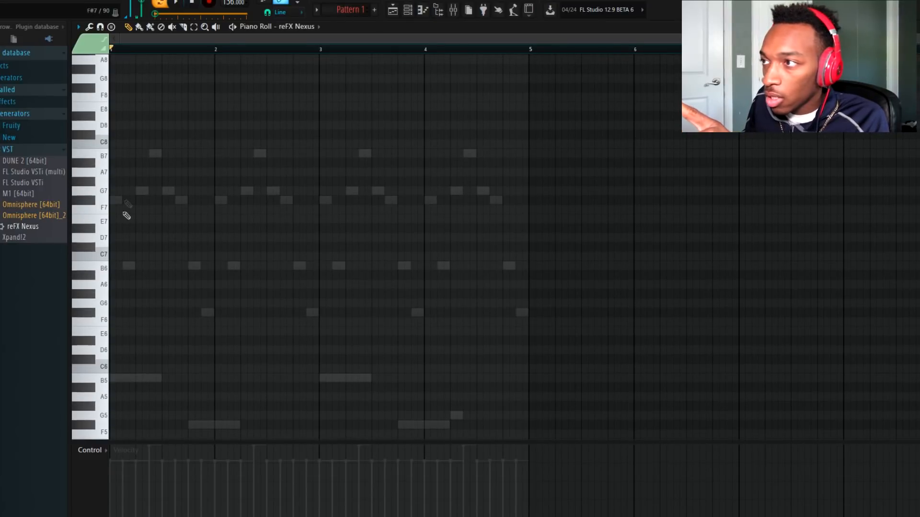
{"action": "left_click_drag", "start_coordinate": [680, 262], "coordinate": [218, 192]}
{"action": "right_click", "coordinate": [219, 194]}
{"action": "left_click_drag", "start_coordinate": [770, 353], "coordinate": [113, 256]}
{"action": "scroll", "coordinate": [115, 239], "scroll_direction": "down", "scroll_amount": 4}
{"action": "left_click_drag", "start_coordinate": [113, 192], "coordinate": [235, 115]}
{"action": "left_click", "coordinate": [294, 169]}
{"action": "right_click", "coordinate": [298, 171]}
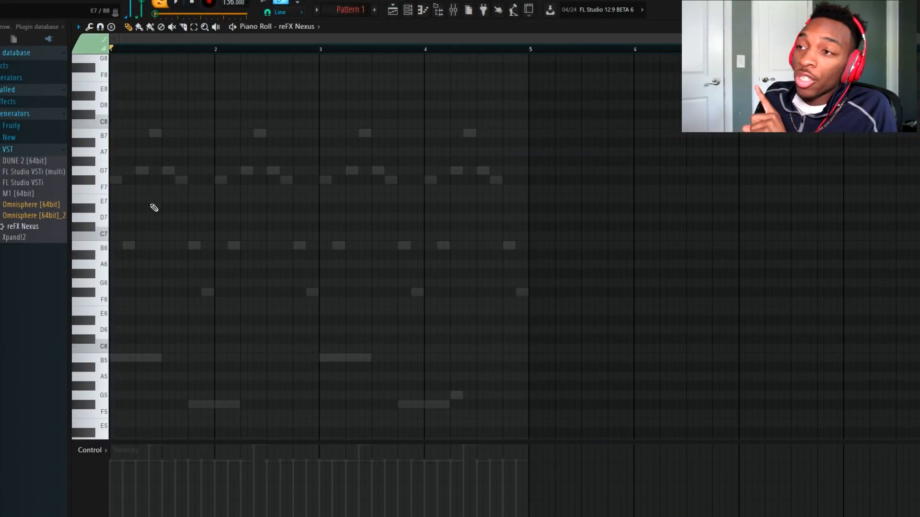
{"action": "left_click", "coordinate": [113, 180]}
{"action": "left_click", "coordinate": [164, 181]}
{"action": "right_click", "coordinate": [174, 182]}
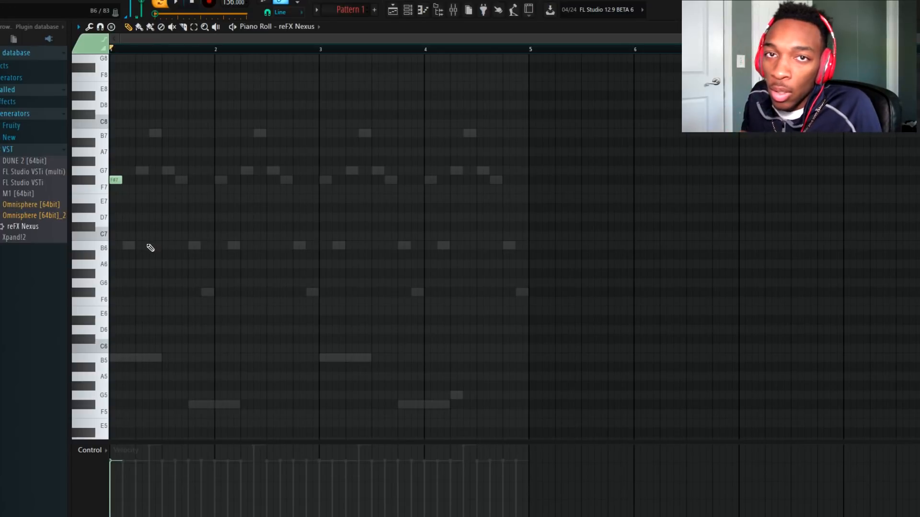
{"action": "left_click", "coordinate": [129, 245]}
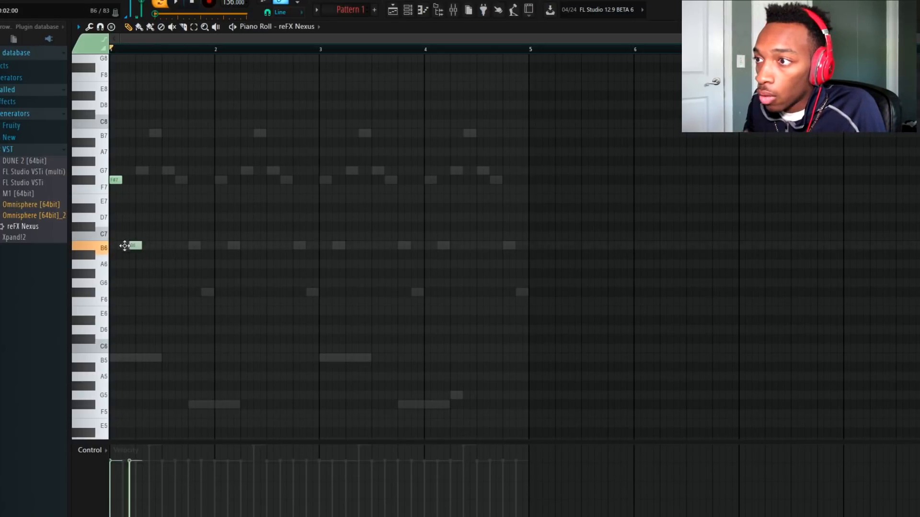
{"action": "left_click_drag", "start_coordinate": [156, 276], "coordinate": [85, 122]}
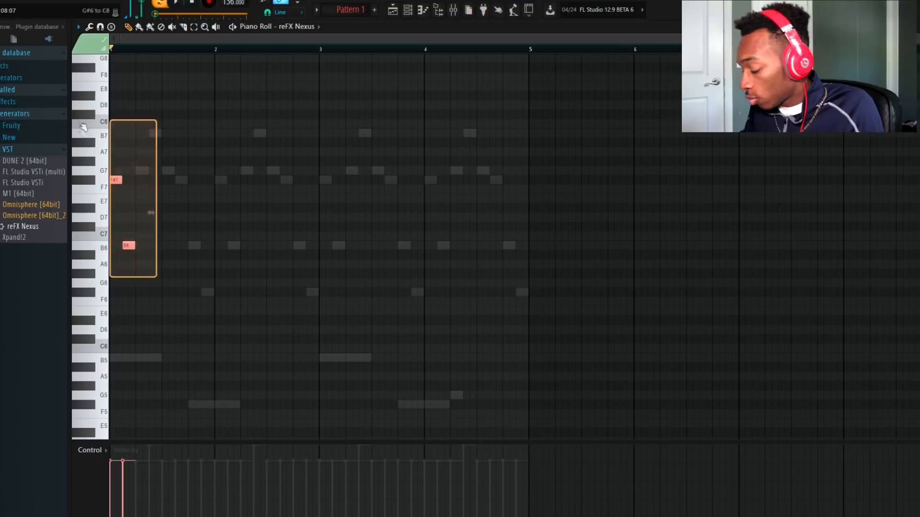
{"action": "key", "text": "Delete"}
Place F#6, B6, G7 and F#6 on the first four eighths of bar 1 and audition them.
{"action": "left_click", "coordinate": [115, 292]}
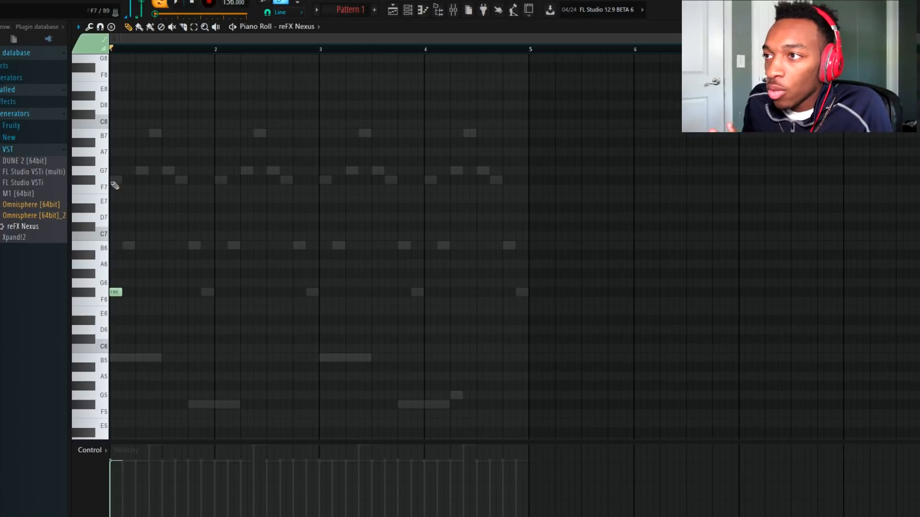
{"action": "left_click", "coordinate": [126, 245]}
{"action": "left_click", "coordinate": [139, 170]}
{"action": "left_click", "coordinate": [163, 245]}
{"action": "left_click_drag", "start_coordinate": [150, 245], "coordinate": [150, 291]}
{"action": "key", "text": "space"}
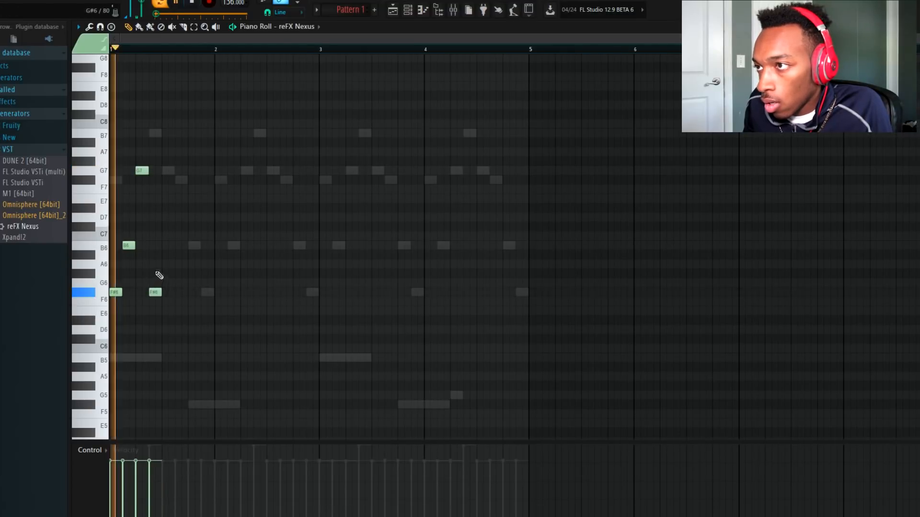
{"action": "key", "text": "space"}
Add B5 and F#5 on the fifth and sixth eighths of bar 1, auditioning after each note.
{"action": "left_click", "coordinate": [163, 320]}
{"action": "left_click_drag", "start_coordinate": [161, 324], "coordinate": [162, 359]}
{"action": "key", "text": "space"}
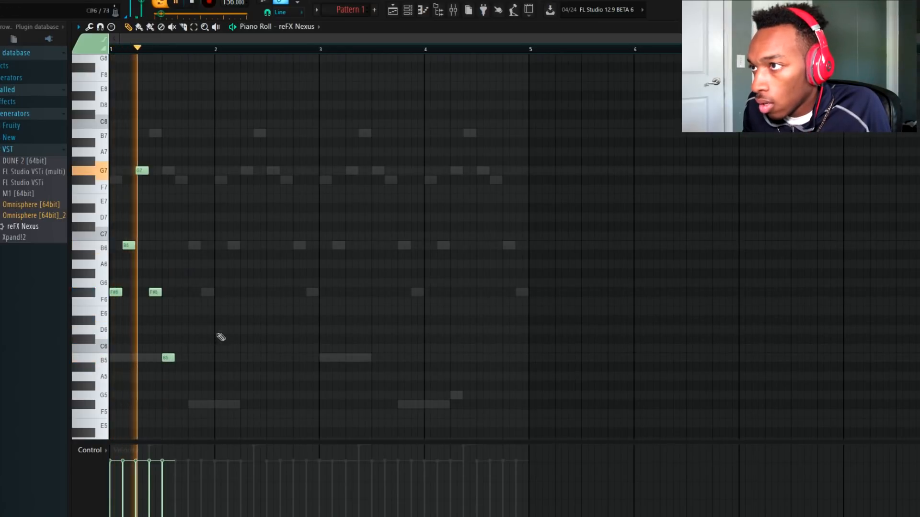
{"action": "key", "text": "space"}
{"action": "mouse_move", "coordinate": [185, 372]}
{"action": "left_mouse_down"}
{"action": "mouse_move", "coordinate": [185, 415]}
{"action": "mouse_move", "coordinate": [177, 413]}
{"action": "left_mouse_up"}
{"action": "key", "text": "space"}
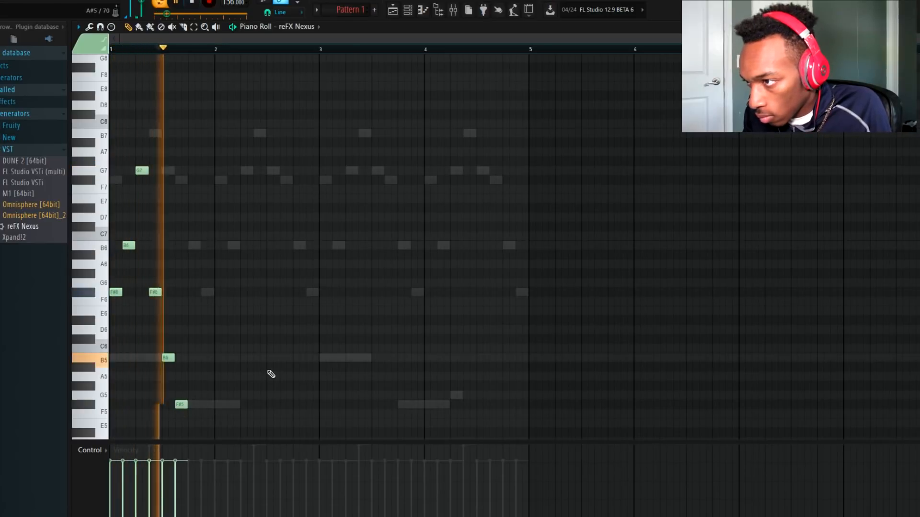
{"action": "key", "text": "space"}
Flip the low B5 and F#5 notes horizontally so they swap order, preserving start times.
{"action": "left_click_drag", "start_coordinate": [192, 419], "coordinate": [162, 336]}
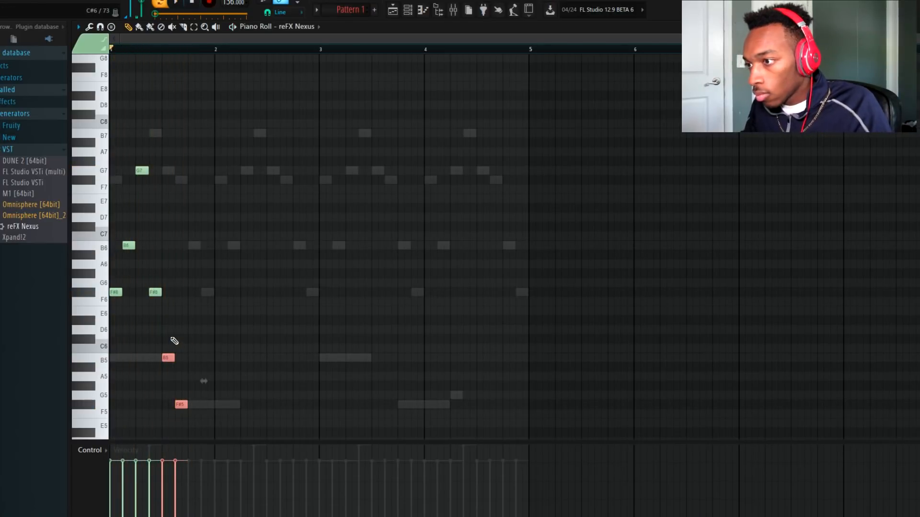
{"action": "key", "text": "alt+y"}
{"action": "key", "text": "space"}
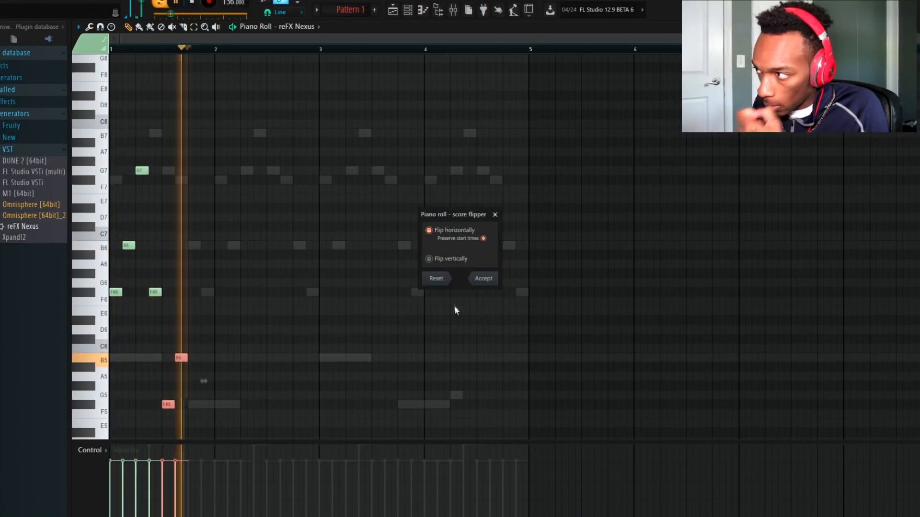
{"action": "left_click", "coordinate": [482, 278]}
Complete bar 1 with F#6 on the seventh eighth and B6 on the last, and play it back.
{"action": "left_click", "coordinate": [190, 292]}
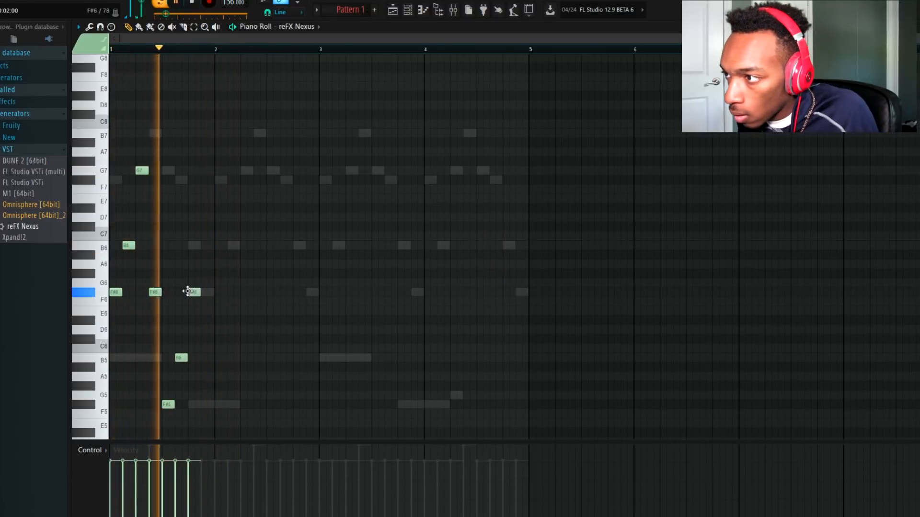
{"action": "key", "text": "space"}
{"action": "left_click_drag", "start_coordinate": [243, 436], "coordinate": [12, 154]}
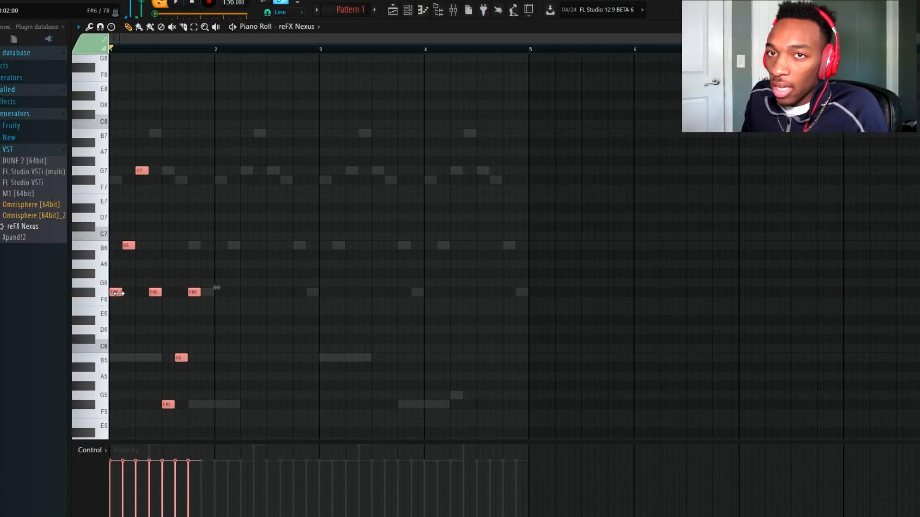
{"action": "left_click", "coordinate": [275, 232]}
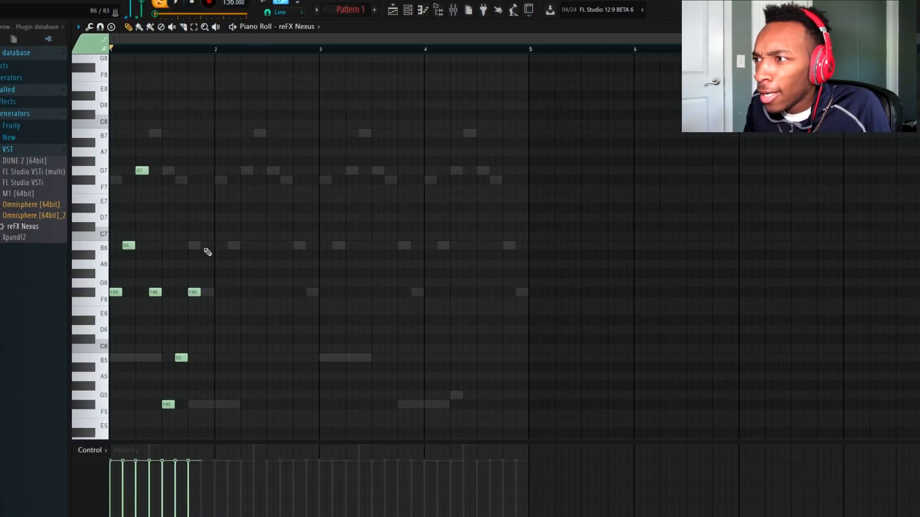
{"action": "left_click", "coordinate": [203, 245]}
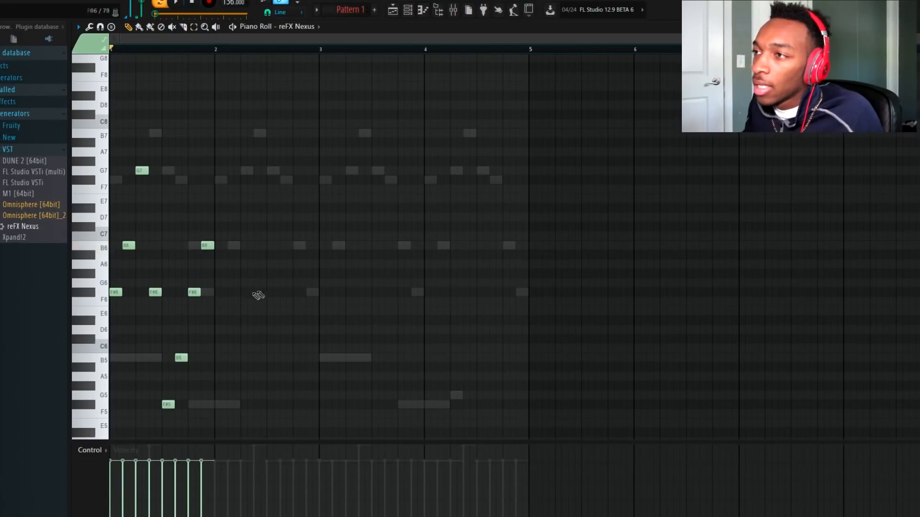
{"action": "key", "text": "space"}
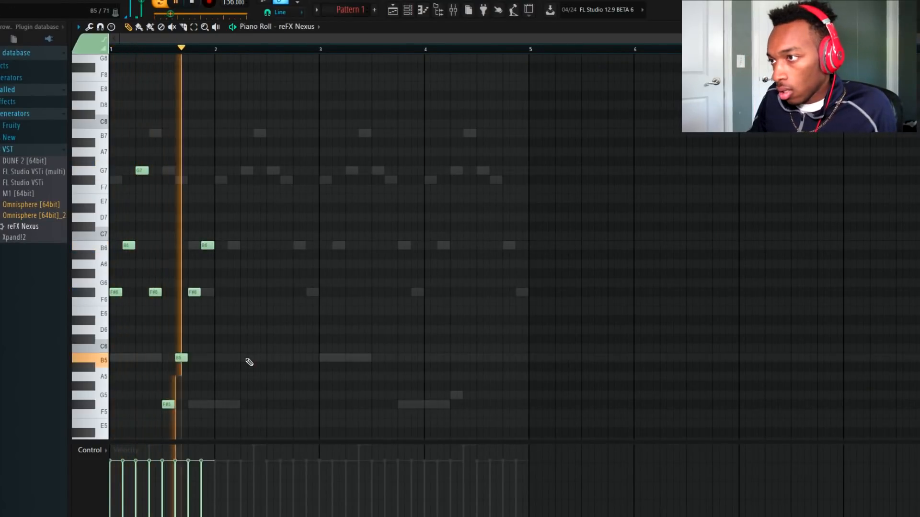
{"action": "key", "text": "space"}
Copy the one-bar phrase to bar 2, duplicate both bars into bars 3 and 4, and play the result.
{"action": "left_click_drag", "start_coordinate": [223, 418], "coordinate": [111, 166]}
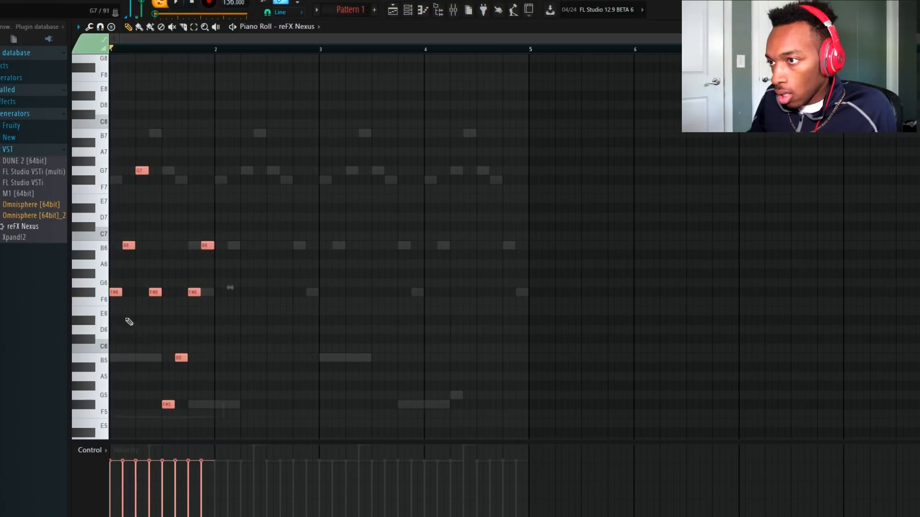
{"action": "mouse_move", "coordinate": [111, 290]}
{"action": "left_mouse_down"}
{"action": "mouse_move", "coordinate": [227, 292]}
{"action": "mouse_move", "coordinate": [218, 292]}
{"action": "left_mouse_up"}
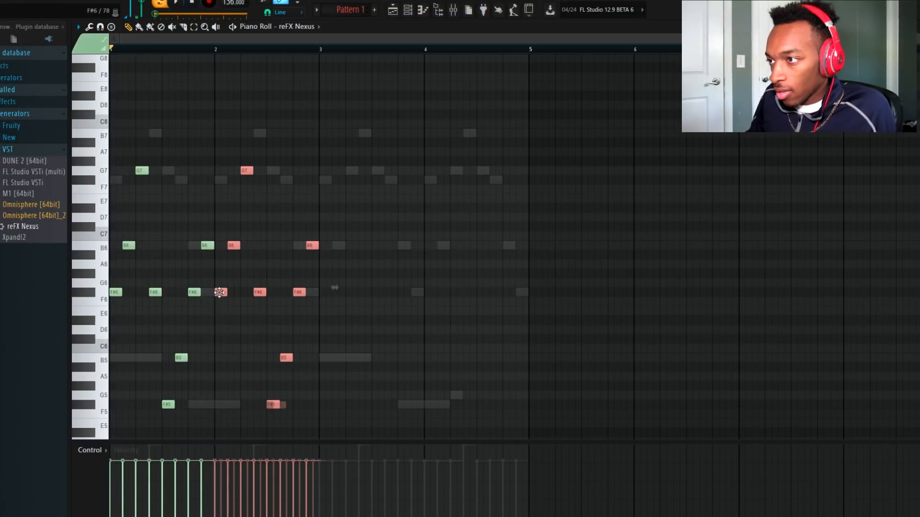
{"action": "left_click_drag", "start_coordinate": [371, 426], "coordinate": [66, 107]}
{"action": "key", "text": "ctrl+b"}
{"action": "key", "text": "space"}
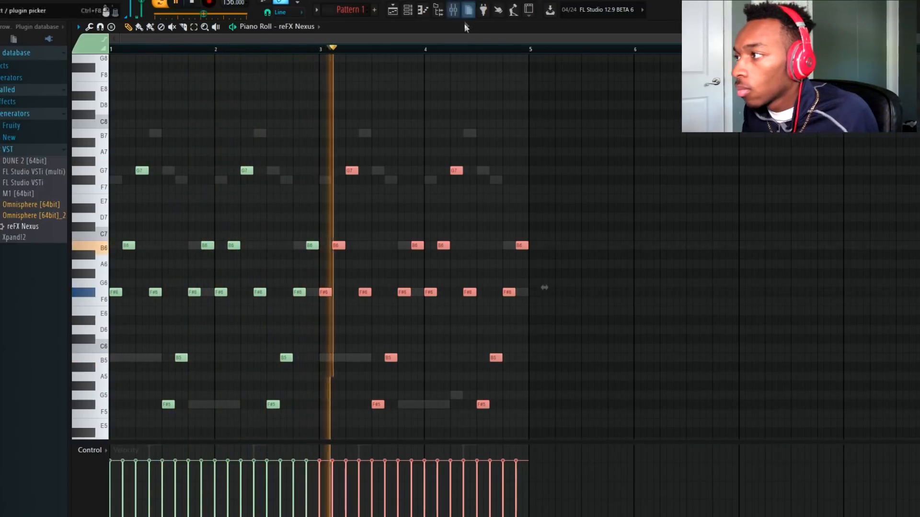
{"action": "key", "text": "space"}
Load Gross Beat on mixer insert 2 and choose its 1/2 Speed time preset.
{"action": "left_click", "coordinate": [453, 13]}
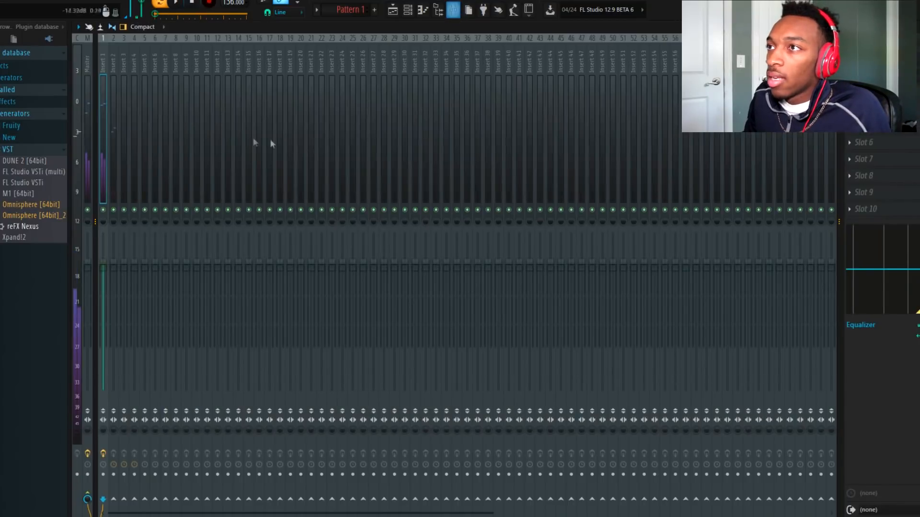
{"action": "left_click", "coordinate": [114, 128]}
{"action": "left_click", "coordinate": [850, 59]}
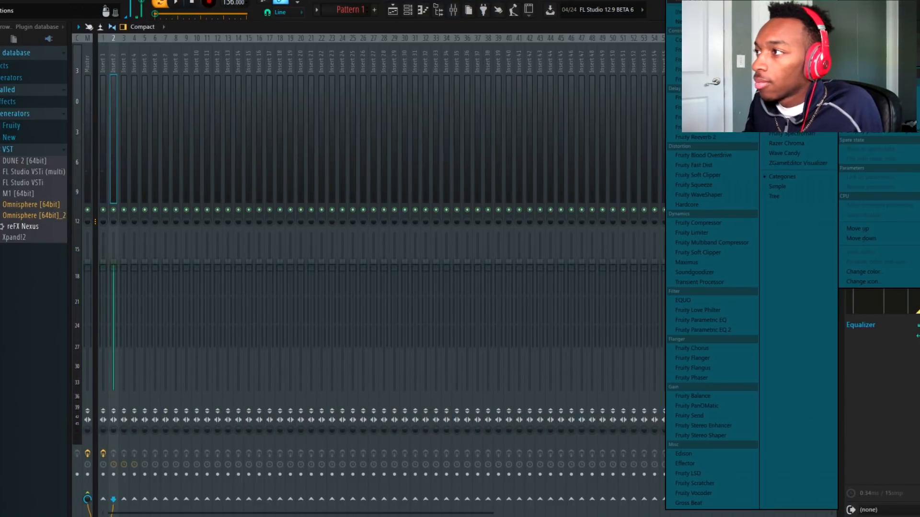
{"action": "left_click", "coordinate": [689, 503]}
{"action": "left_click", "coordinate": [531, 156]}
{"action": "left_click", "coordinate": [549, 178]}
{"action": "left_click", "coordinate": [246, 287]}
Play back the pattern with the half-speed effect and bring up the channel rack.
{"action": "key", "text": "space"}
{"action": "left_click", "coordinate": [409, 13]}
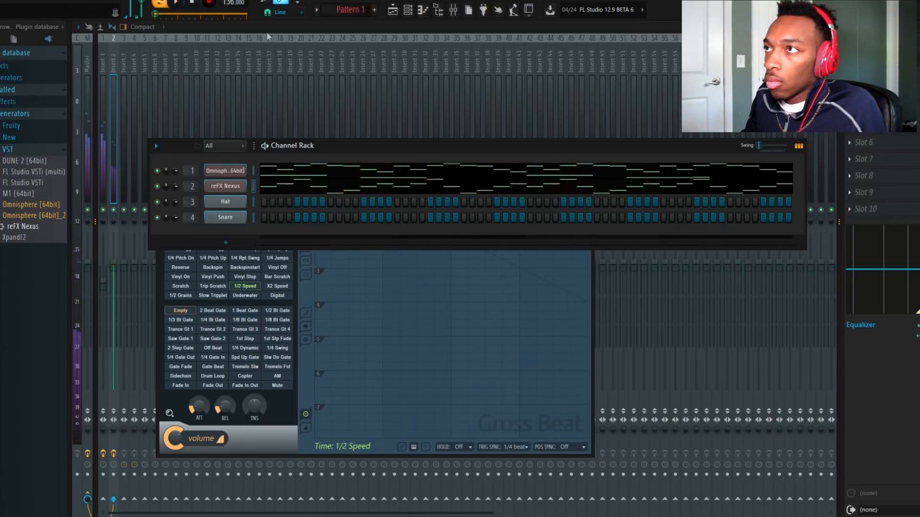
Stop playback and replace the Hat channel with the M1 [64bit] instrument.
{"action": "left_click", "coordinate": [194, 3]}
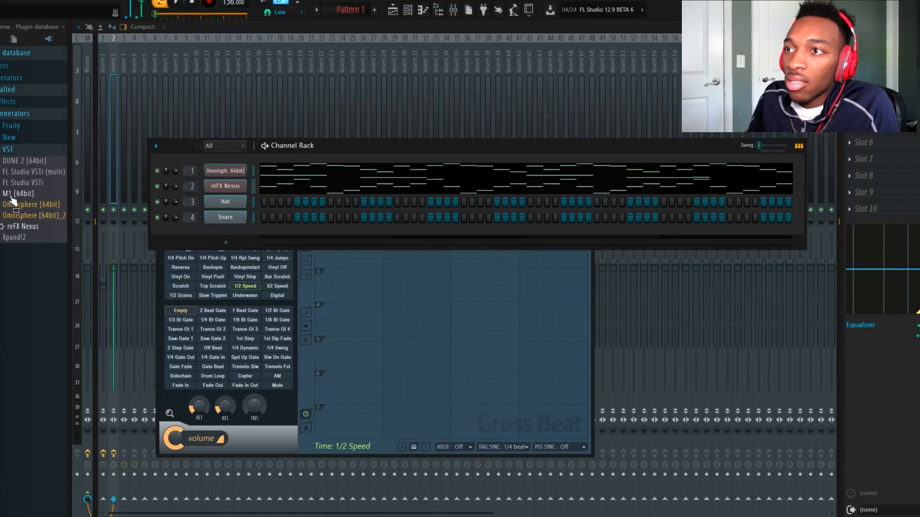
{"action": "left_click_drag", "start_coordinate": [11, 195], "coordinate": [145, 210]}
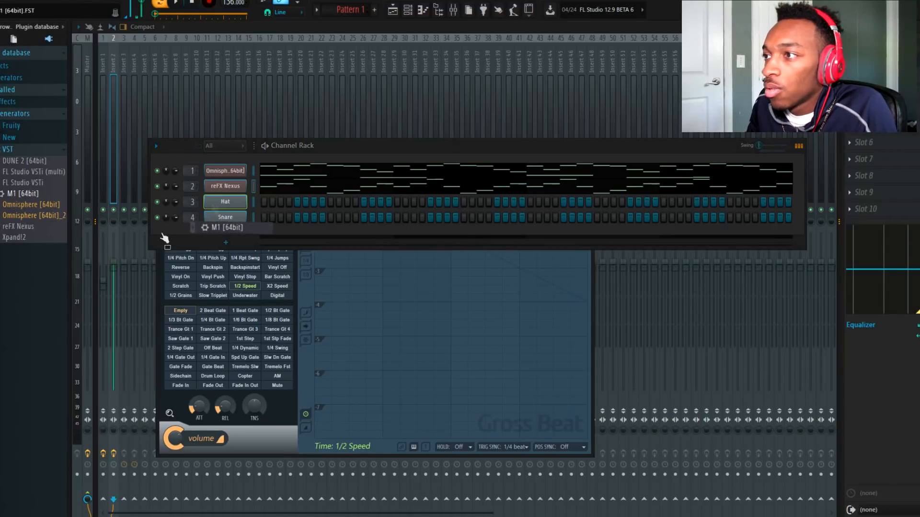
{"action": "left_click_drag", "start_coordinate": [213, 209], "coordinate": [214, 208]}
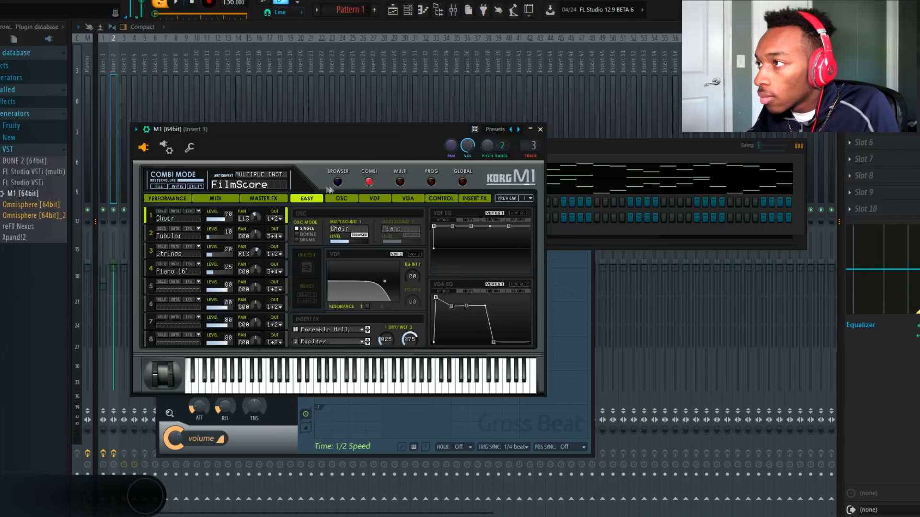
Filter the M1 combi browser to Bell/Mallet sounds and load the NightBells combi.
{"action": "left_click", "coordinate": [337, 181]}
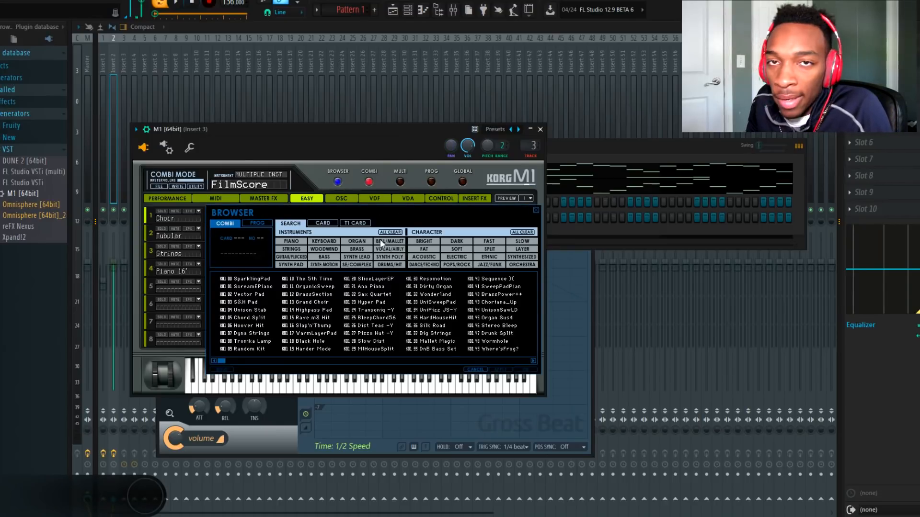
{"action": "left_click", "coordinate": [381, 239]}
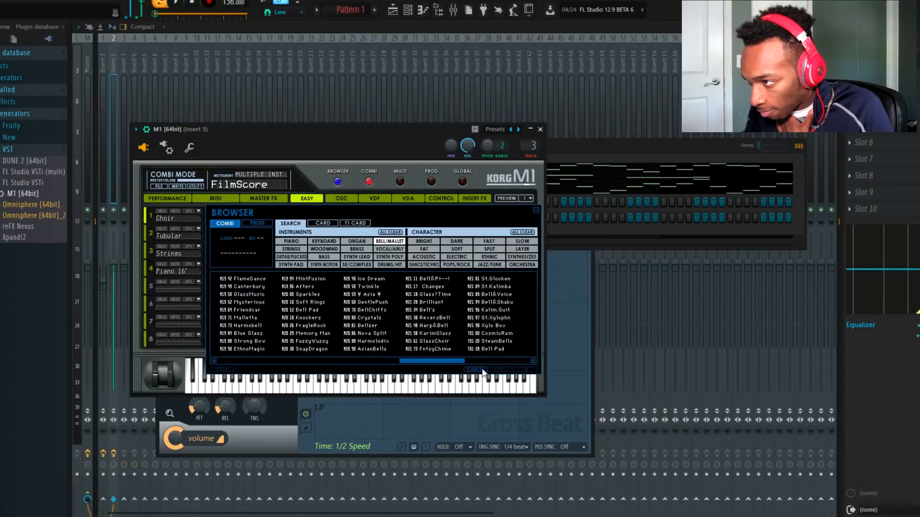
{"action": "scroll", "coordinate": [324, 320], "scroll_direction": "down", "scroll_amount": 10}
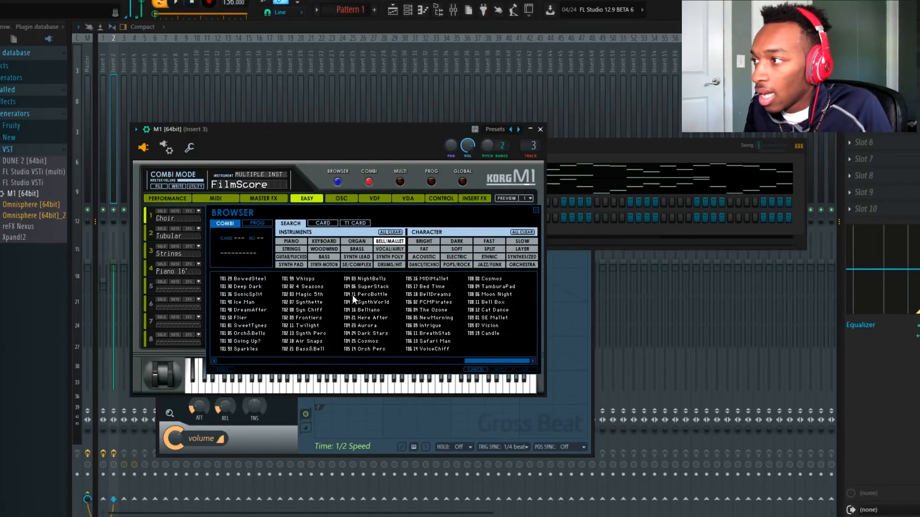
{"action": "left_click", "coordinate": [369, 278]}
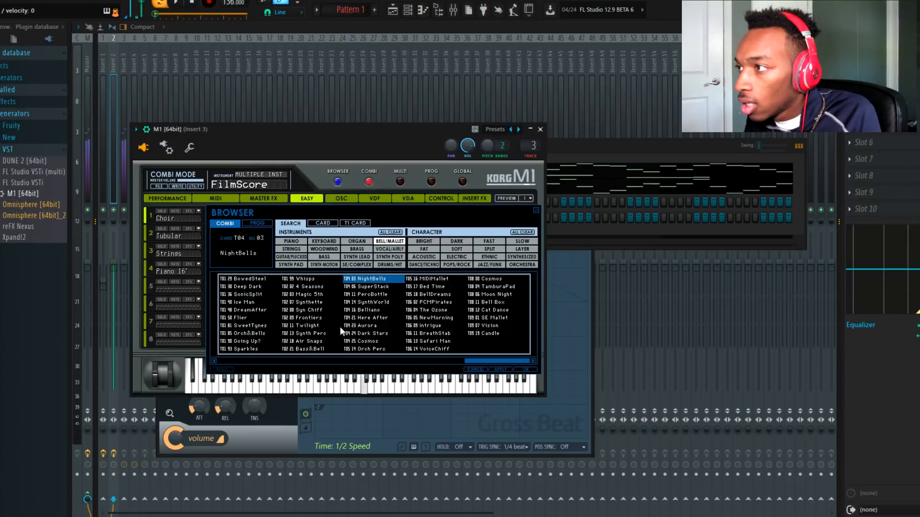
{"action": "left_click", "coordinate": [158, 226]}
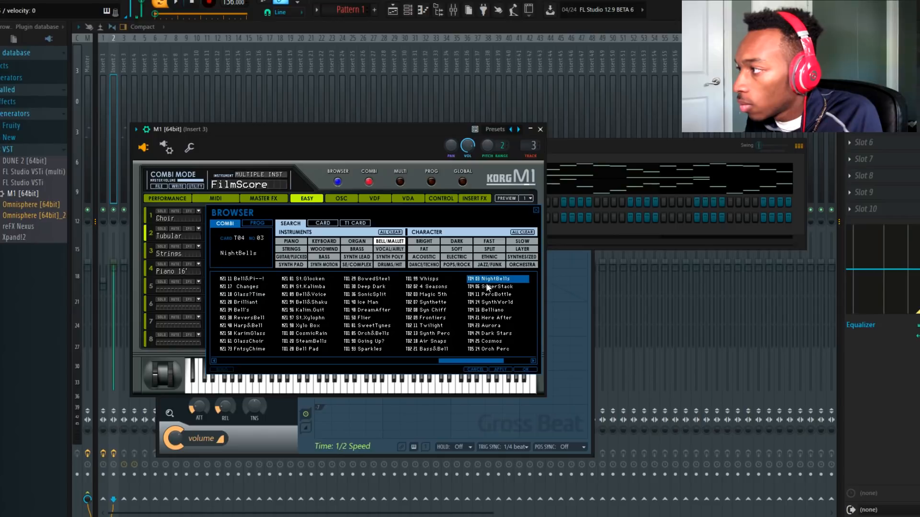
{"action": "left_click", "coordinate": [499, 370]}
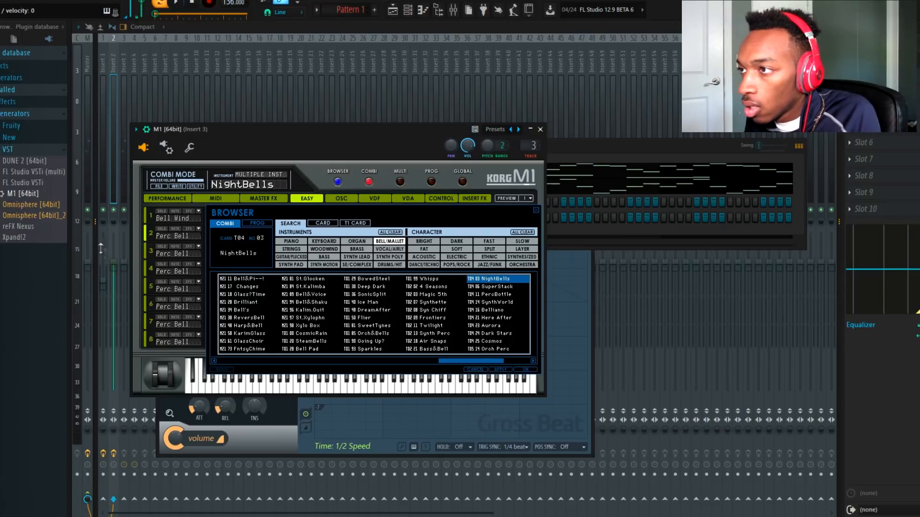
Audition individual NightBells layers by soloing them, and accept the combi.
{"action": "left_click", "coordinate": [161, 212]}
{"action": "left_click", "coordinate": [163, 229]}
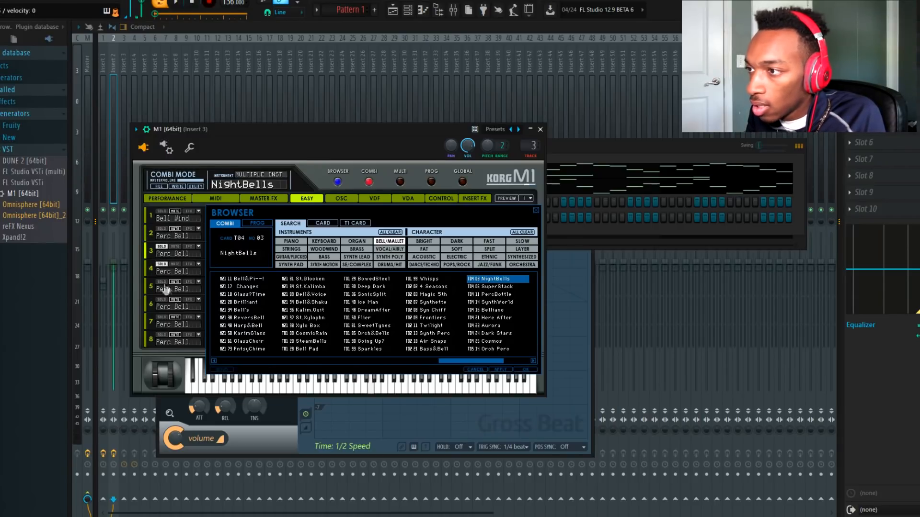
{"action": "left_click", "coordinate": [161, 211]}
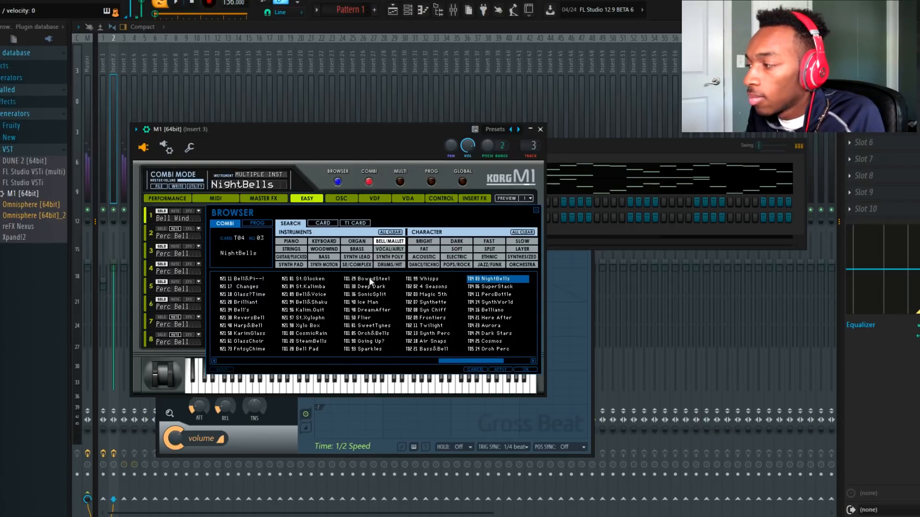
{"action": "left_click", "coordinate": [522, 370]}
Open the M1 channel's piano roll, place a one-beat B5 at the start of bar 1, and preview it.
{"action": "left_click", "coordinate": [562, 170]}
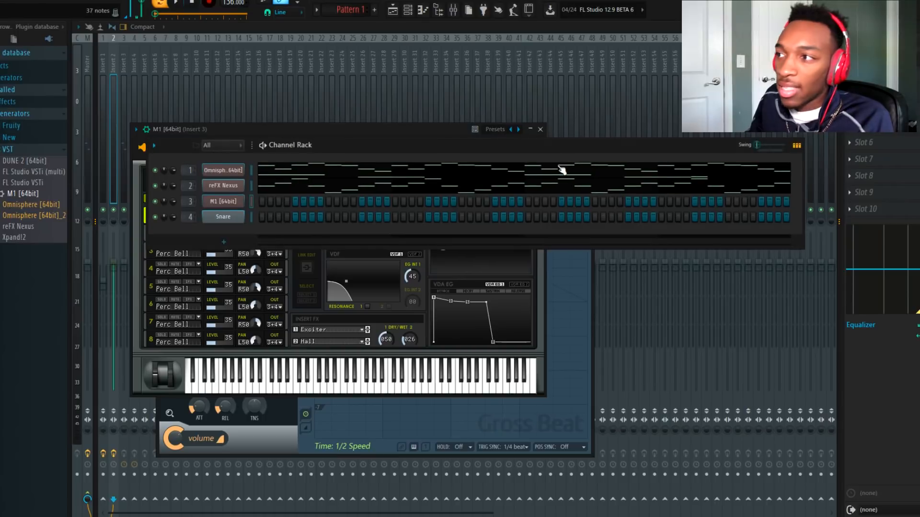
{"action": "right_click", "coordinate": [242, 199]}
{"action": "left_click", "coordinate": [261, 203]}
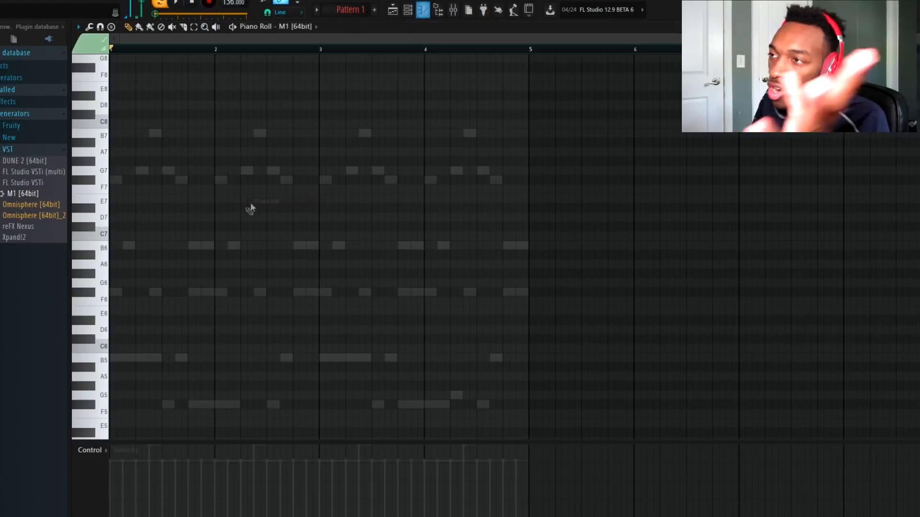
{"action": "key", "text": "space"}
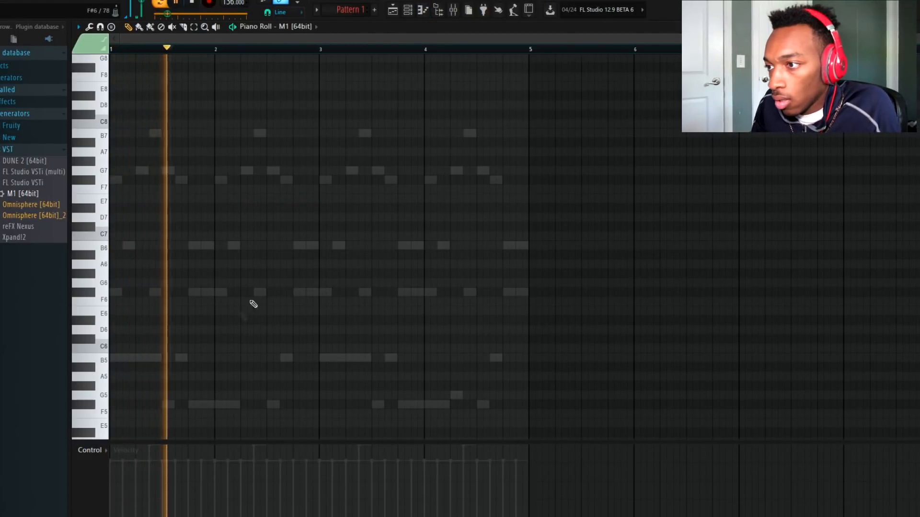
{"action": "key", "text": "space"}
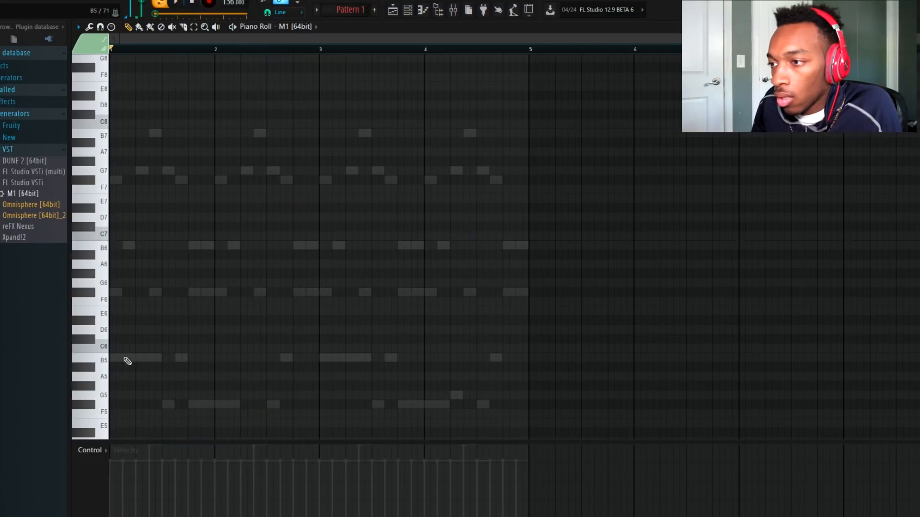
{"action": "left_click", "coordinate": [102, 360]}
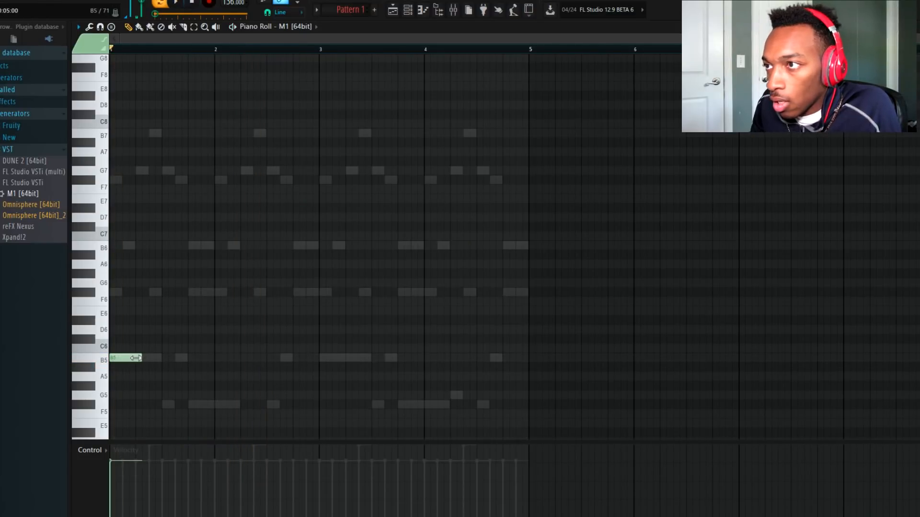
{"action": "key", "text": "space"}
{"action": "key", "text": "space"}
{"action": "key", "text": "space"}
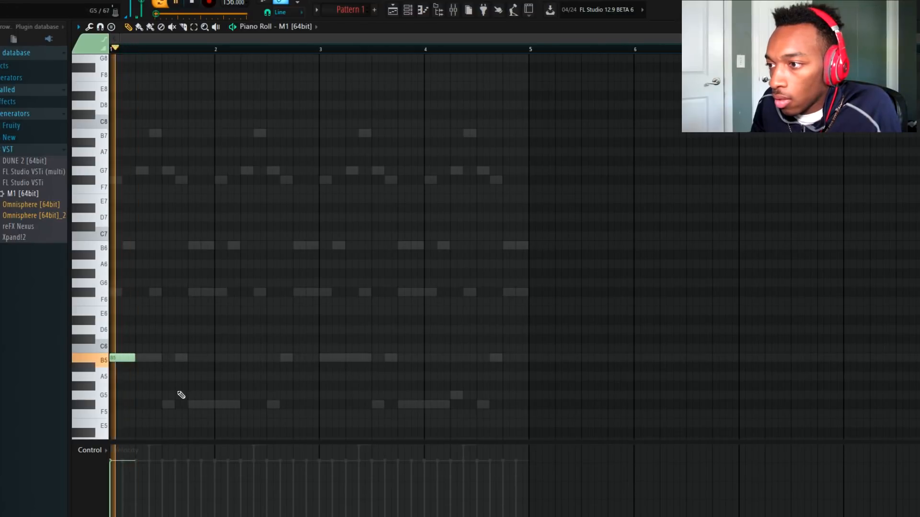
{"action": "key", "text": "space"}
Add one-beat G5 and F#5 notes on beats 3 and 4 of bar 1, and play the phrase.
{"action": "left_click", "coordinate": [162, 405]}
{"action": "left_click_drag", "start_coordinate": [156, 389], "coordinate": [130, 397]}
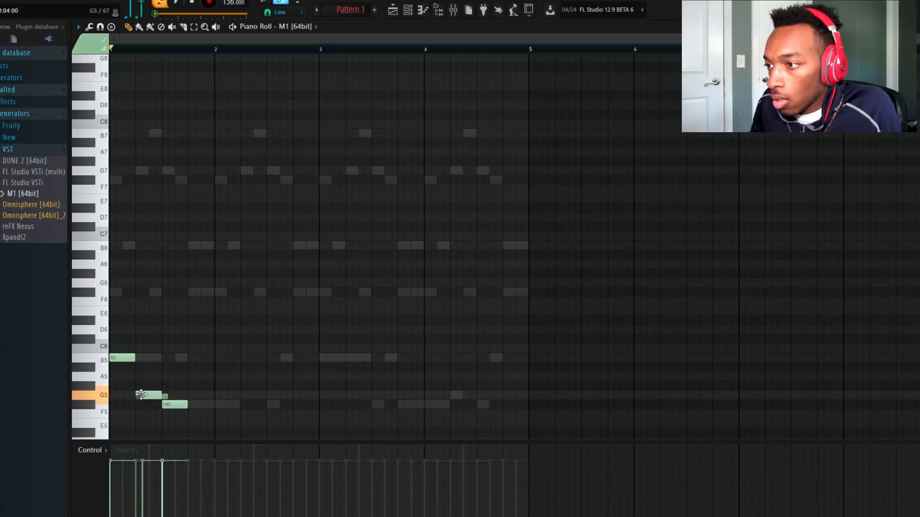
{"action": "key", "text": "space"}
{"action": "key", "text": "space"}
{"action": "left_click_drag", "start_coordinate": [187, 423], "coordinate": [170, 395]}
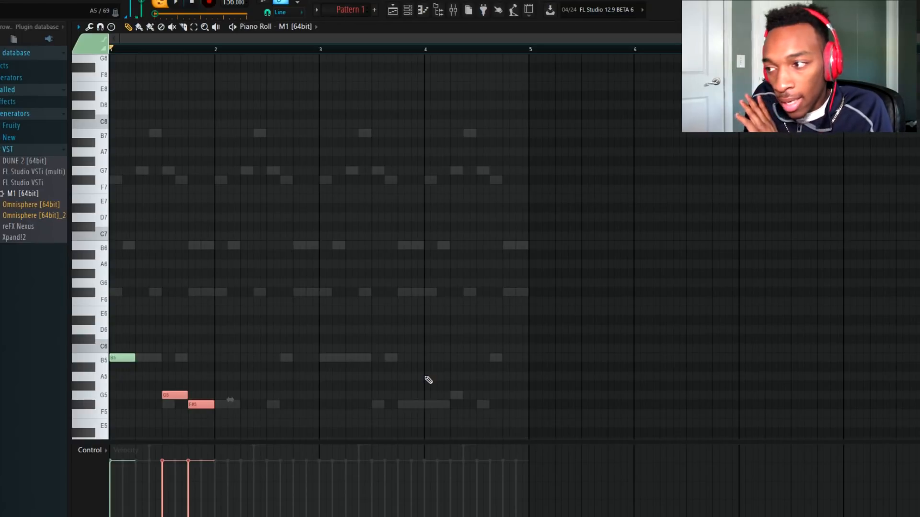
{"action": "key", "text": "space"}
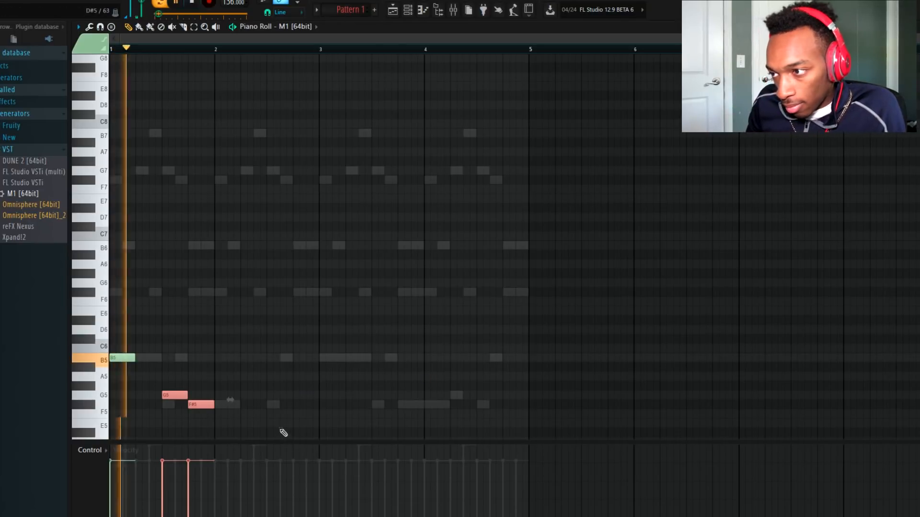
{"action": "key", "text": "space"}
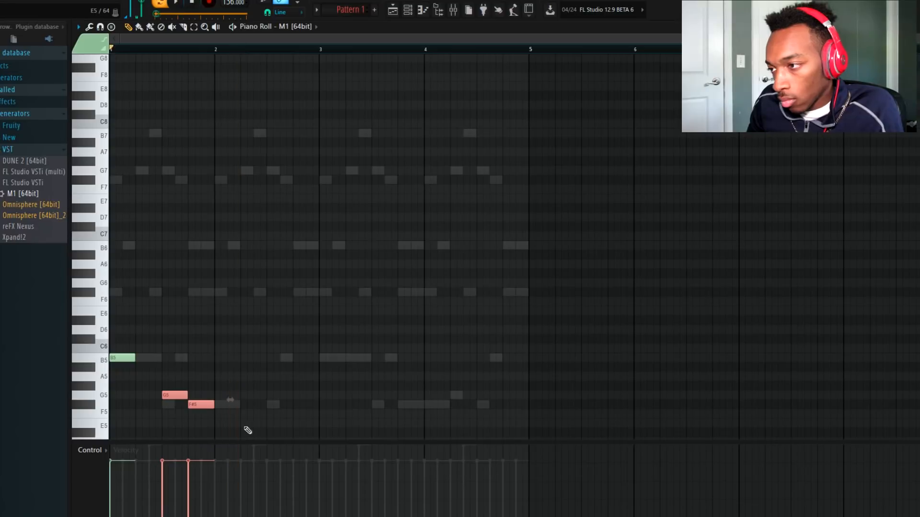
Add a note on beat 2 of bar 2, settle it on B4, and play the phrase.
{"action": "scroll", "coordinate": [243, 418], "scroll_direction": "down", "scroll_amount": 2}
{"action": "left_click", "coordinate": [242, 414]}
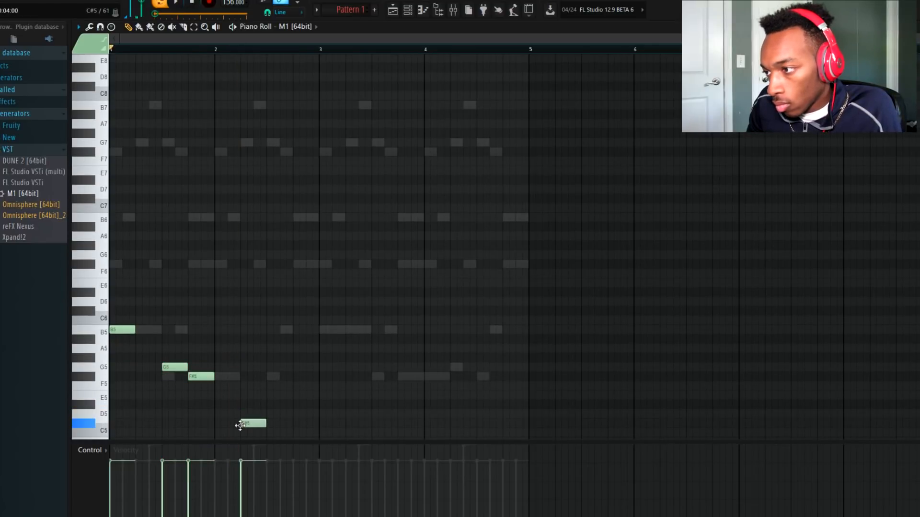
{"action": "key", "text": "space"}
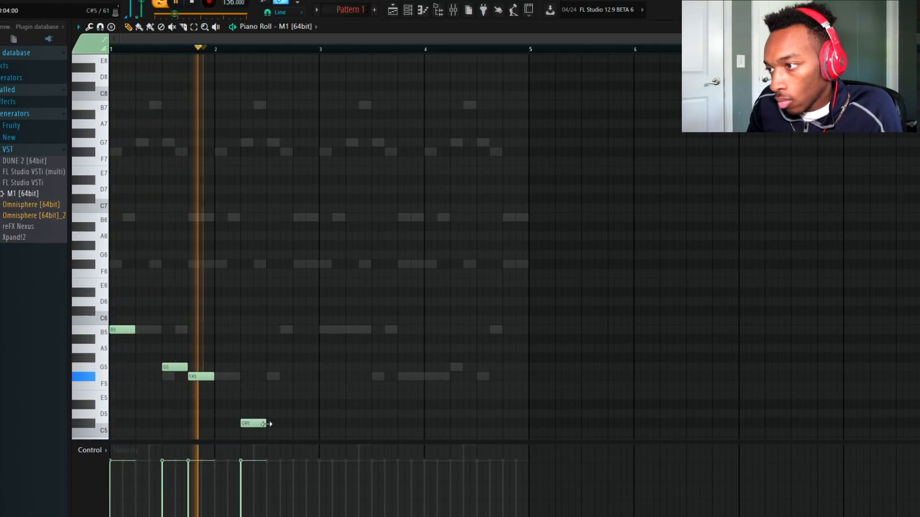
{"action": "left_click_drag", "start_coordinate": [269, 424], "coordinate": [241, 431]}
{"action": "key", "text": "space"}
{"action": "key", "text": "space"}
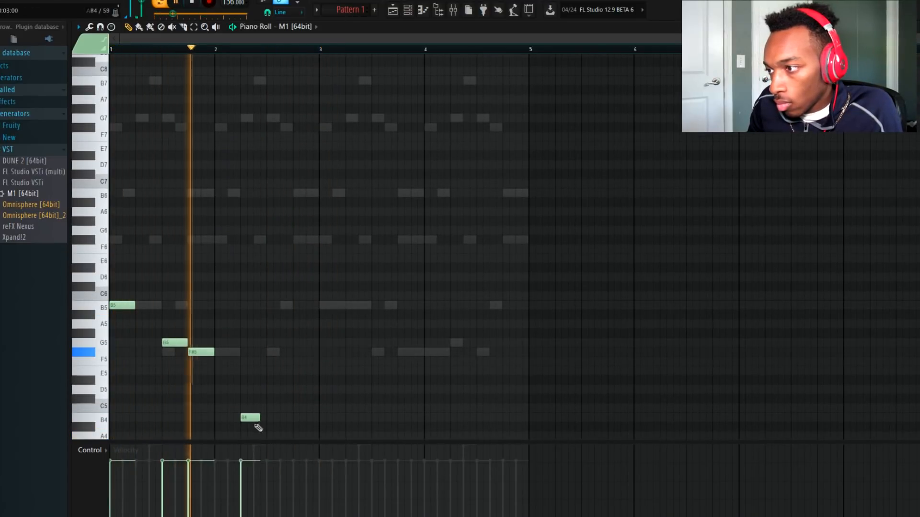
Lengthen the B4 note to two beats and add a one-beat F#5 on beat 4 of bar 2.
{"action": "left_click_drag", "start_coordinate": [259, 418], "coordinate": [290, 359]}
{"action": "key", "text": "space"}
{"action": "key", "text": "space"}
{"action": "left_click_drag", "start_coordinate": [317, 415], "coordinate": [292, 415]}
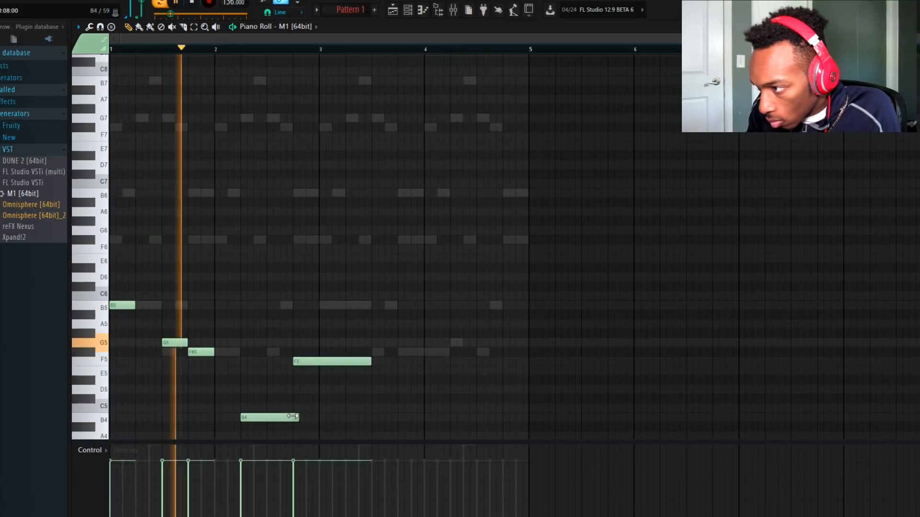
{"action": "left_click_drag", "start_coordinate": [351, 361], "coordinate": [302, 348]}
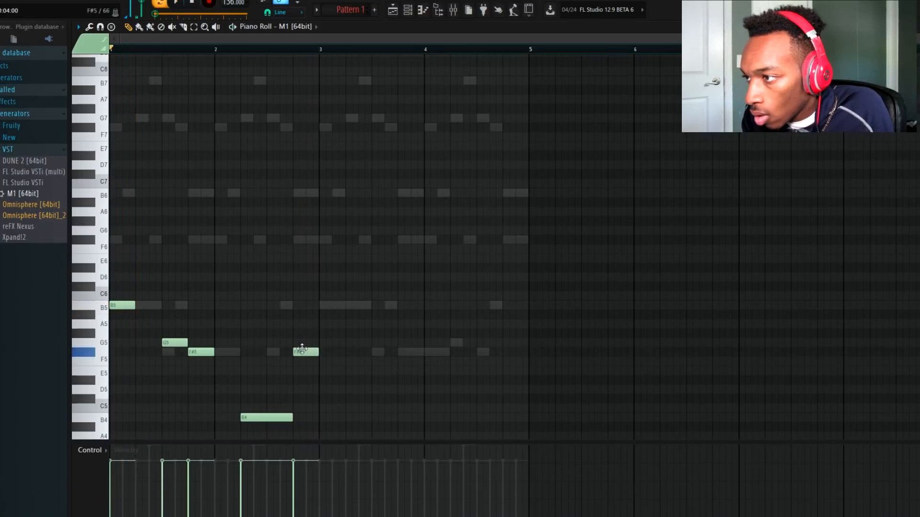
Select all M1 notes and apply quick legato so each one extends to the next.
{"action": "left_click_drag", "start_coordinate": [222, 383], "coordinate": [108, 306]}
{"action": "key", "text": "ctrl+a"}
{"action": "key", "text": "ctrl+l"}
{"action": "key", "text": "space"}
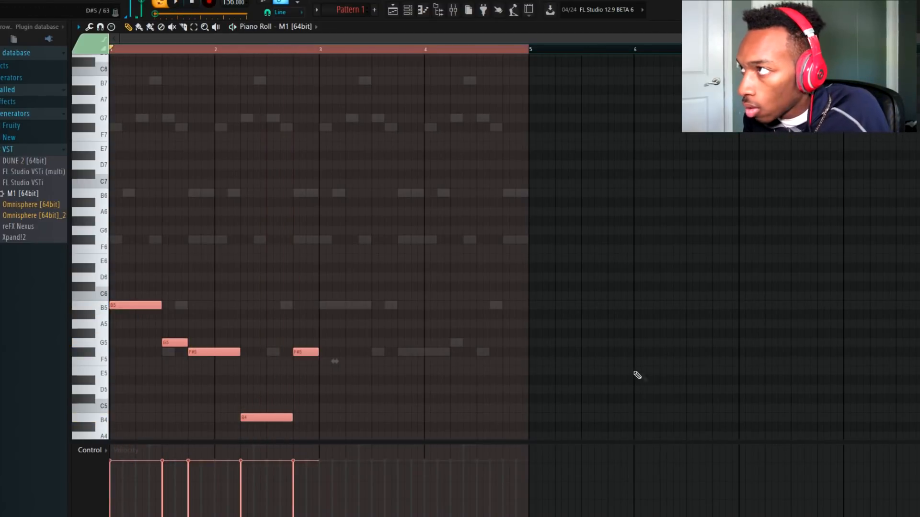
Duplicate the two-bar M1 phrase into bars 3 and 4, and play the result.
{"action": "left_click", "coordinate": [321, 223], "text": "ctrl"}
{"action": "scroll", "coordinate": [311, 369], "scroll_direction": "down", "scroll_amount": 2}
{"action": "left_click_drag", "start_coordinate": [336, 384], "coordinate": [110, 238]}
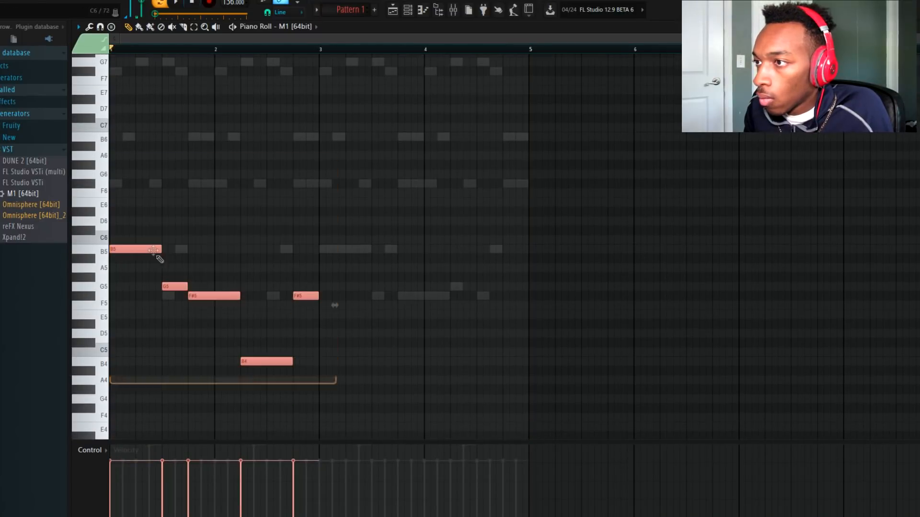
{"action": "key", "text": "ctrl+b"}
{"action": "key", "text": "space"}
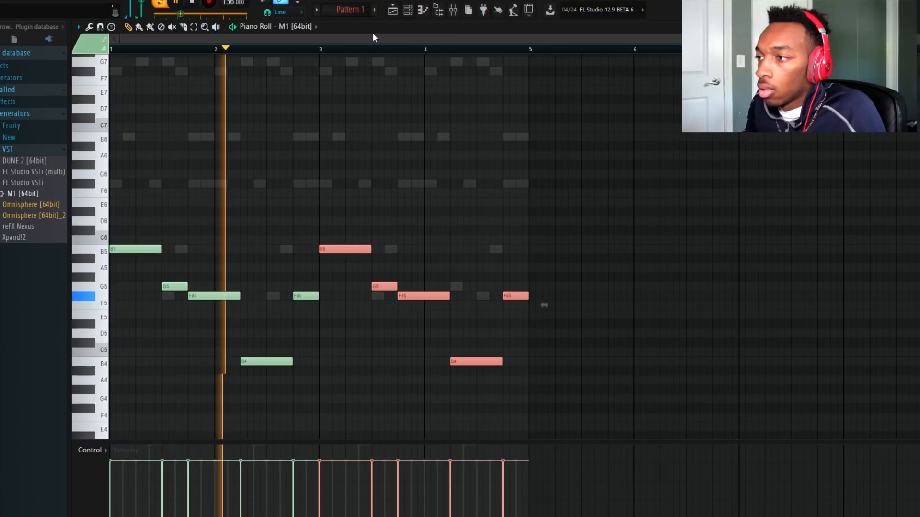
{"action": "key", "text": "space"}
Open the M1 combi browser and audition bell/mallet sounds such as Nuts&Bolts, Blocken, StringBell and Bambu Bell.
{"action": "left_click", "coordinate": [413, 19]}
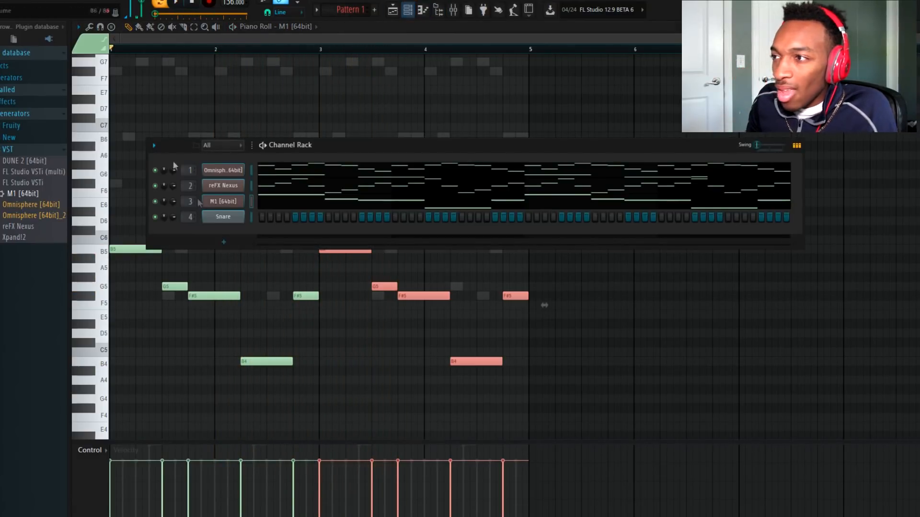
{"action": "left_click", "coordinate": [224, 201]}
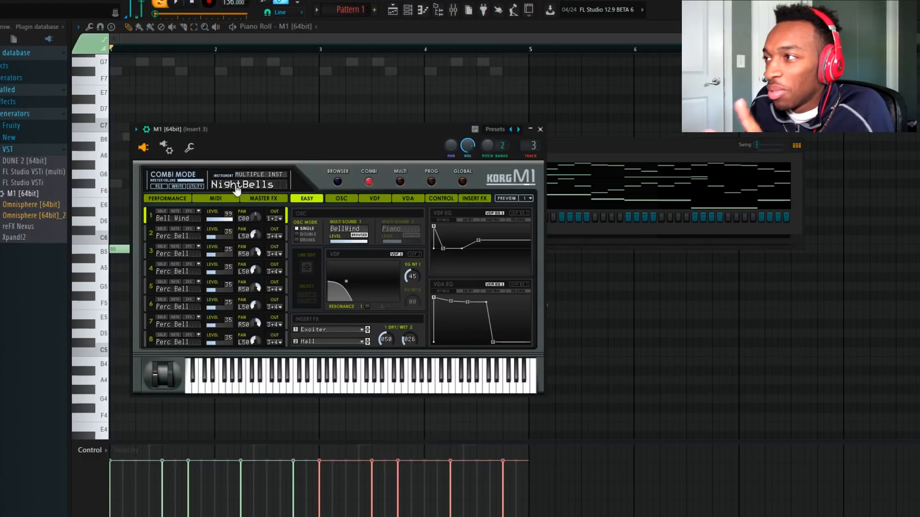
{"action": "left_click", "coordinate": [338, 181]}
{"action": "left_click", "coordinate": [424, 295]}
{"action": "left_click", "coordinate": [423, 303]}
{"action": "left_click", "coordinate": [368, 317]}
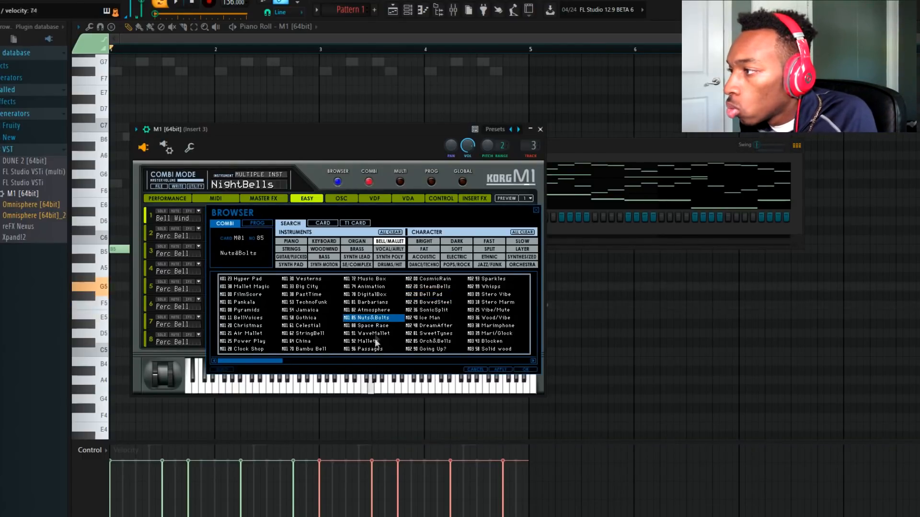
{"action": "left_click", "coordinate": [466, 341]}
{"action": "left_click", "coordinate": [502, 342]}
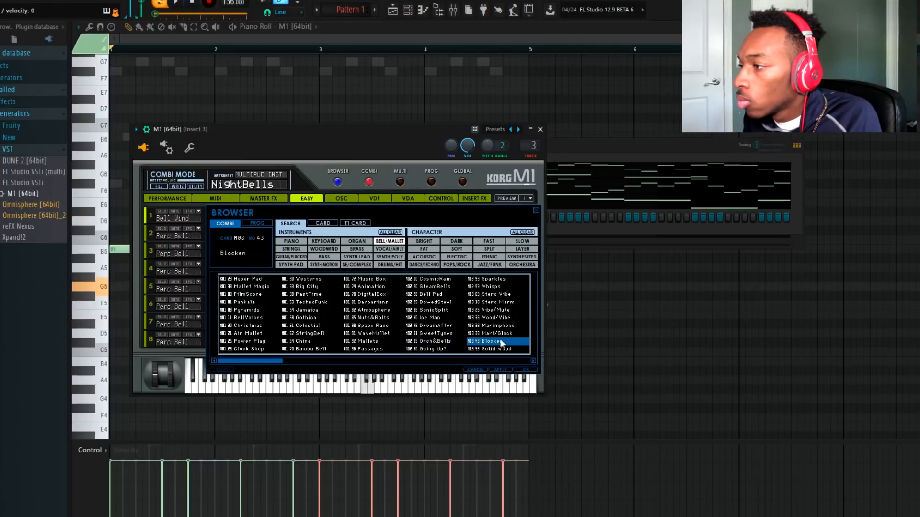
{"action": "left_click", "coordinate": [298, 326]}
{"action": "left_click", "coordinate": [301, 334]}
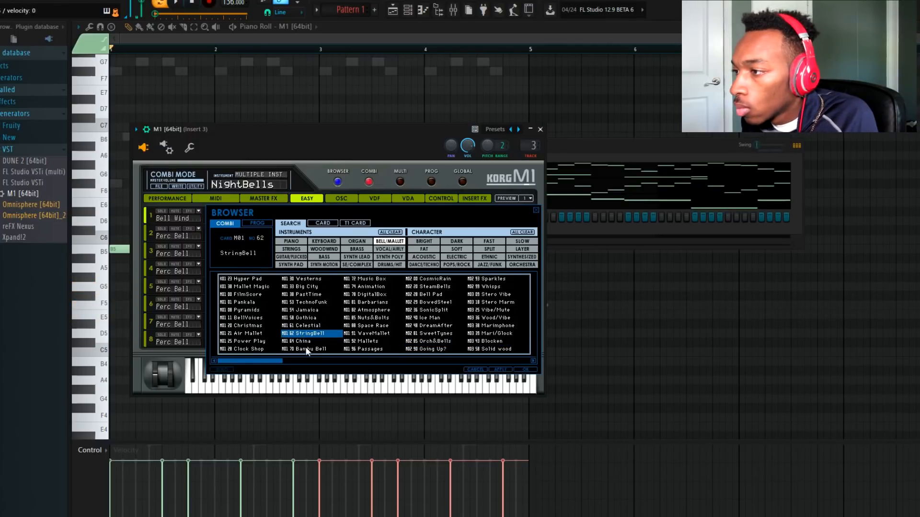
{"action": "left_click", "coordinate": [305, 348]}
{"action": "left_click", "coordinate": [256, 295]}
{"action": "left_click", "coordinate": [443, 310]}
Audition sounds further along the bell/mallet list, load the Crystal combi, and play the pattern with it.
{"action": "left_click_drag", "start_coordinate": [279, 361], "coordinate": [395, 363]}
{"action": "left_click", "coordinate": [353, 318]}
{"action": "left_click", "coordinate": [293, 310]}
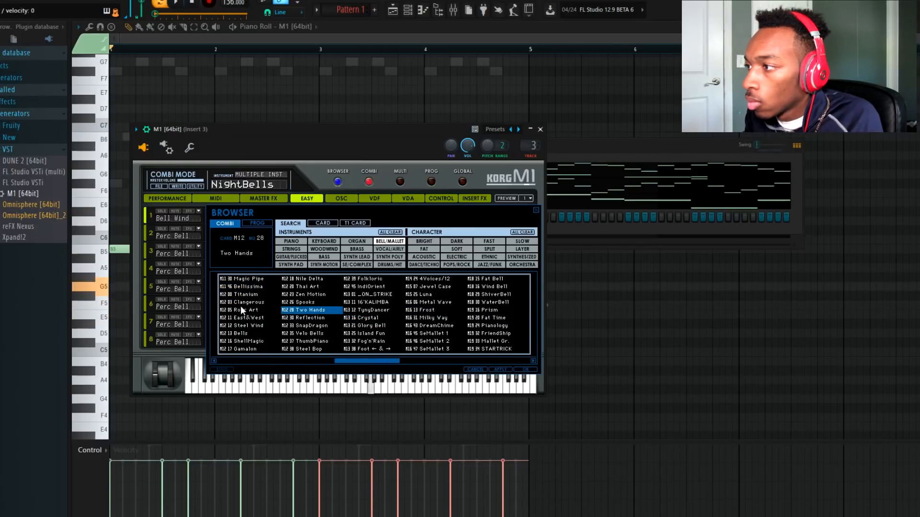
{"action": "left_click", "coordinate": [244, 302]}
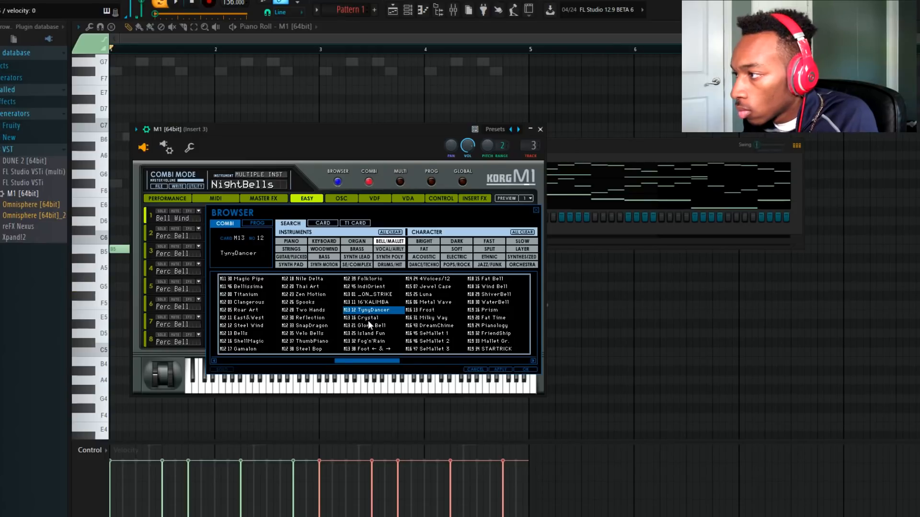
{"action": "left_click", "coordinate": [367, 318]}
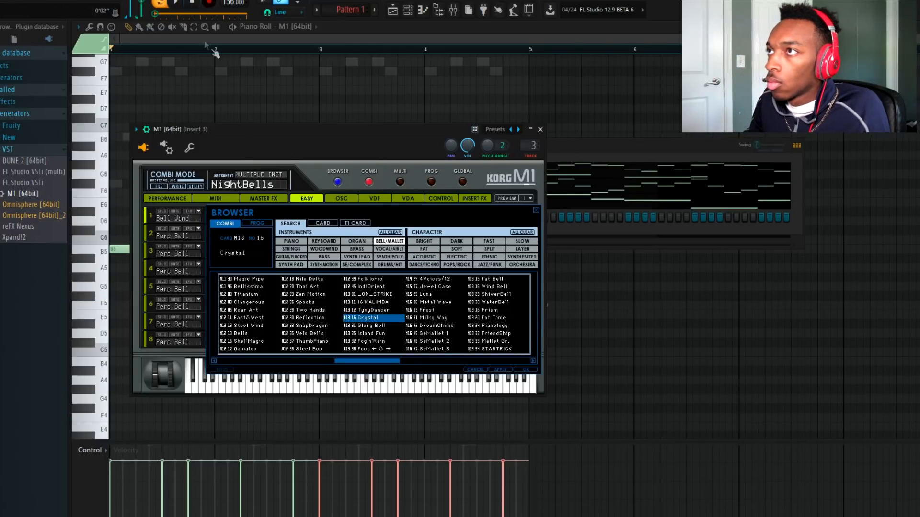
{"action": "key", "text": "space"}
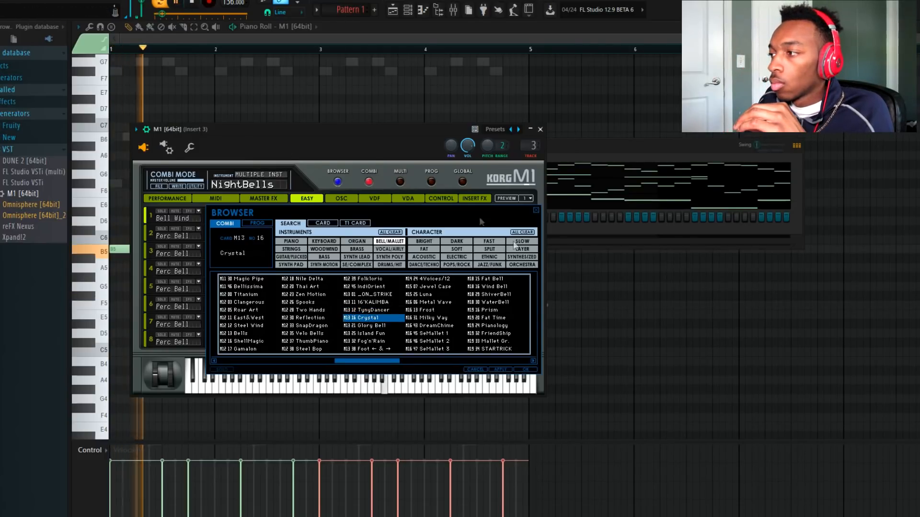
{"action": "left_click", "coordinate": [500, 369]}
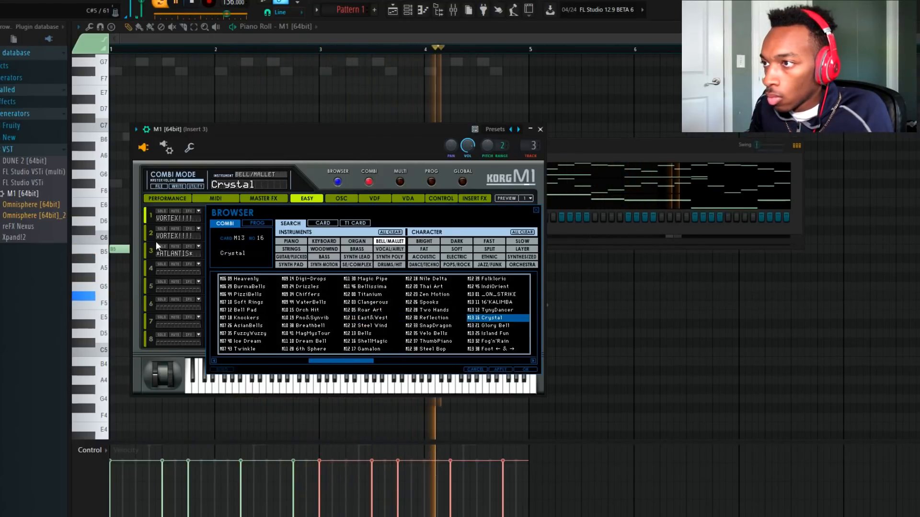
{"action": "key", "text": "space"}
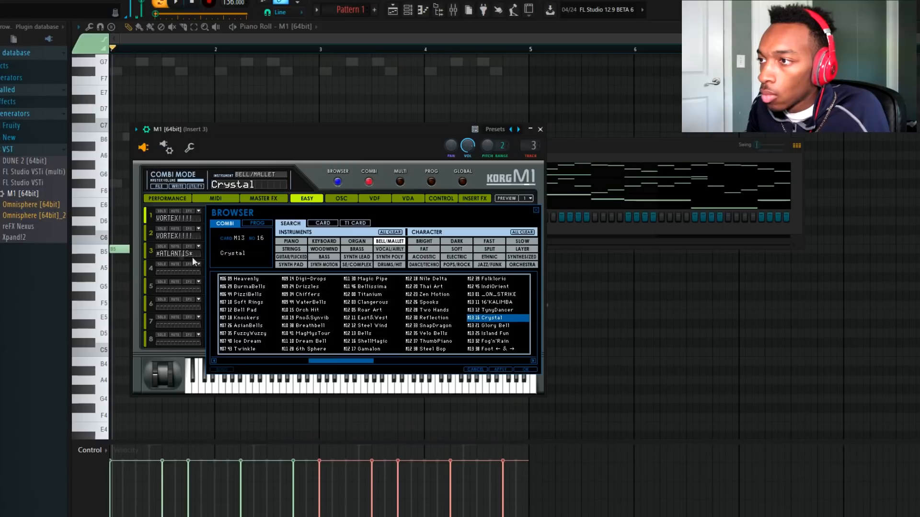
Solo the *ATLANTIS* layer of the Crystal combi and play the pattern to hear it.
{"action": "left_click", "coordinate": [162, 211]}
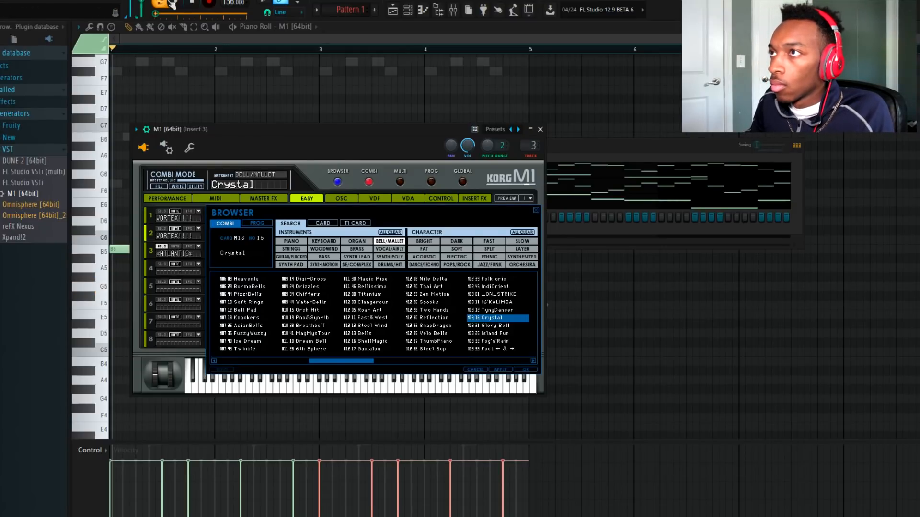
{"action": "key", "text": "space"}
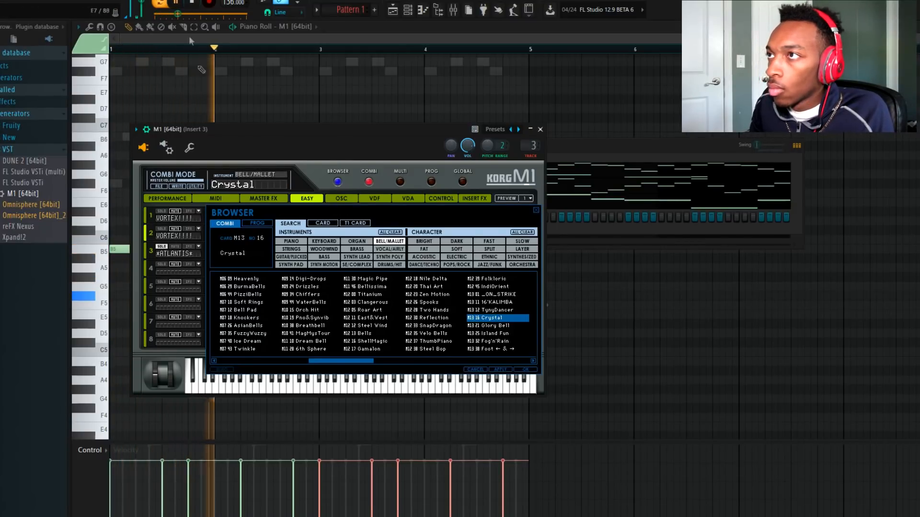
{"action": "left_click", "coordinate": [191, 6]}
{"action": "left_click", "coordinate": [178, 5]}
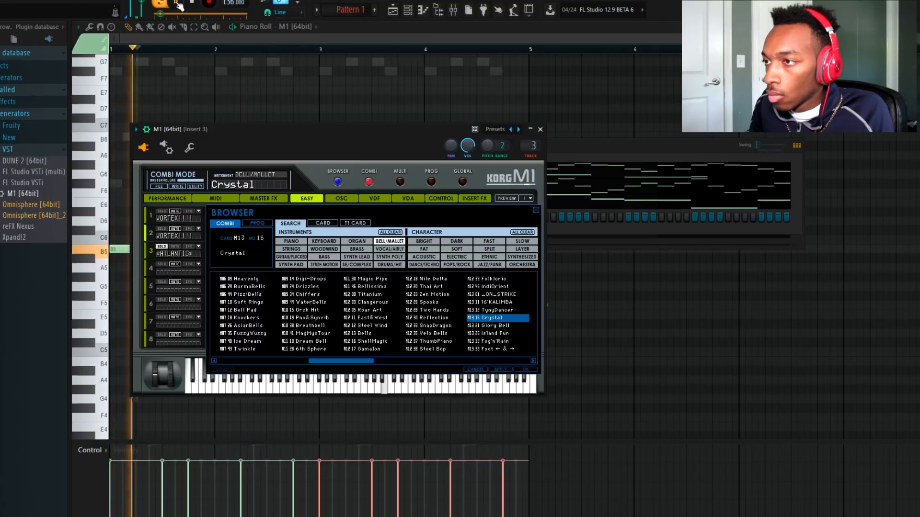
{"action": "left_click", "coordinate": [193, 3]}
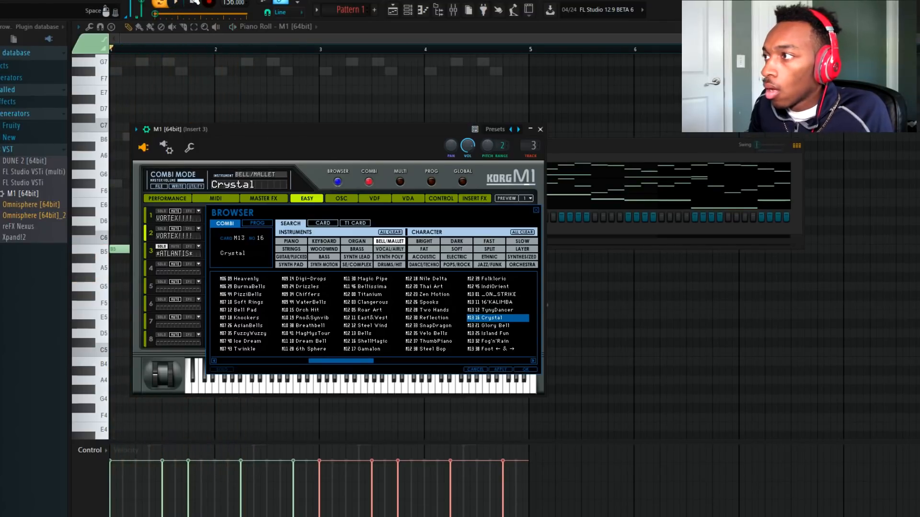
Try the Ensemble Hall master effect with a 7.4 s reverb time, 0 ms pre-delay and dry/wet of 84 during playback.
{"action": "left_click", "coordinate": [258, 200]}
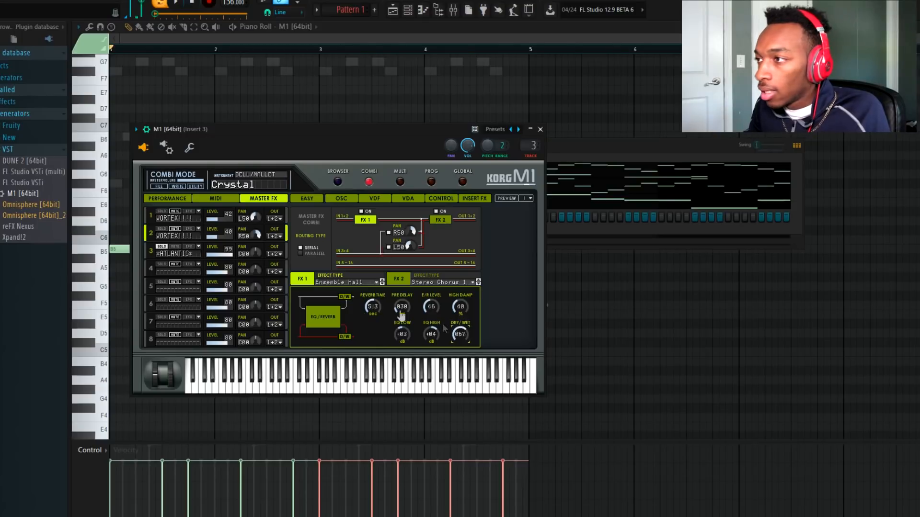
{"action": "left_click", "coordinate": [177, 6]}
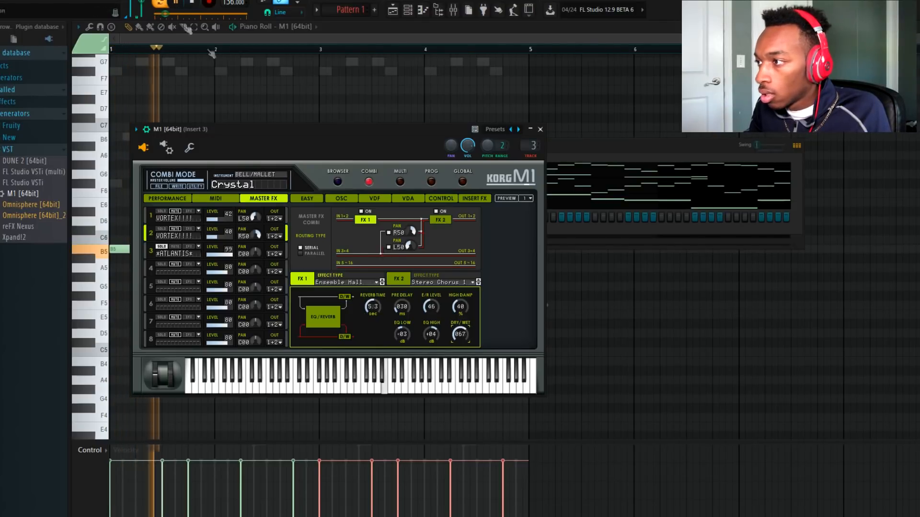
{"action": "left_click_drag", "start_coordinate": [372, 307], "coordinate": [401, 316]}
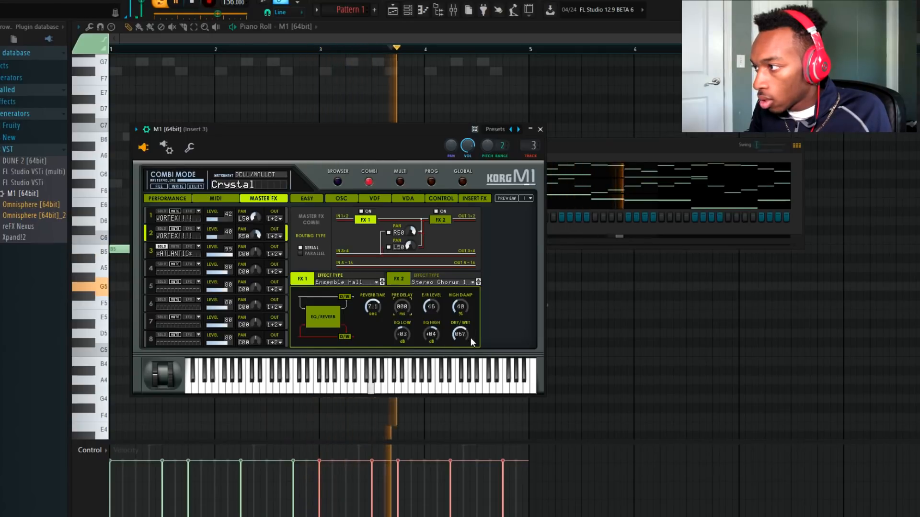
{"action": "left_click_drag", "start_coordinate": [461, 336], "coordinate": [463, 333]}
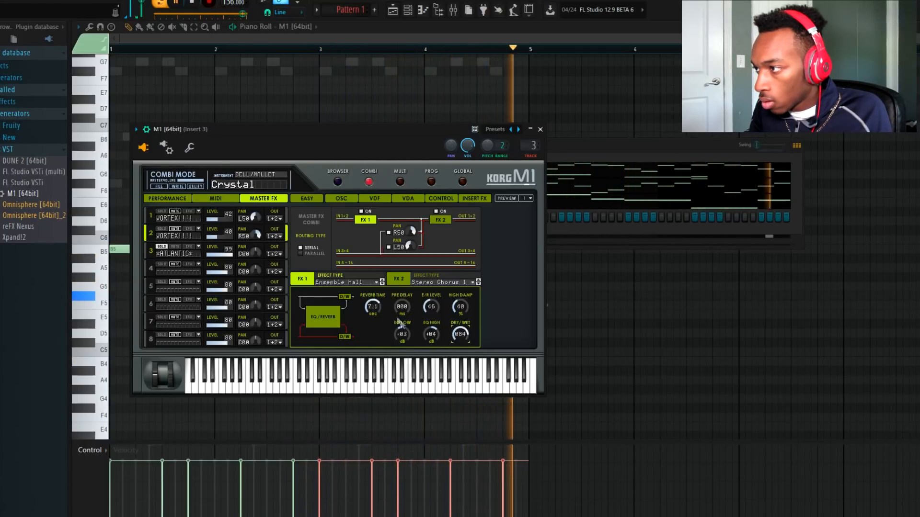
{"action": "left_click_drag", "start_coordinate": [375, 313], "coordinate": [374, 309]}
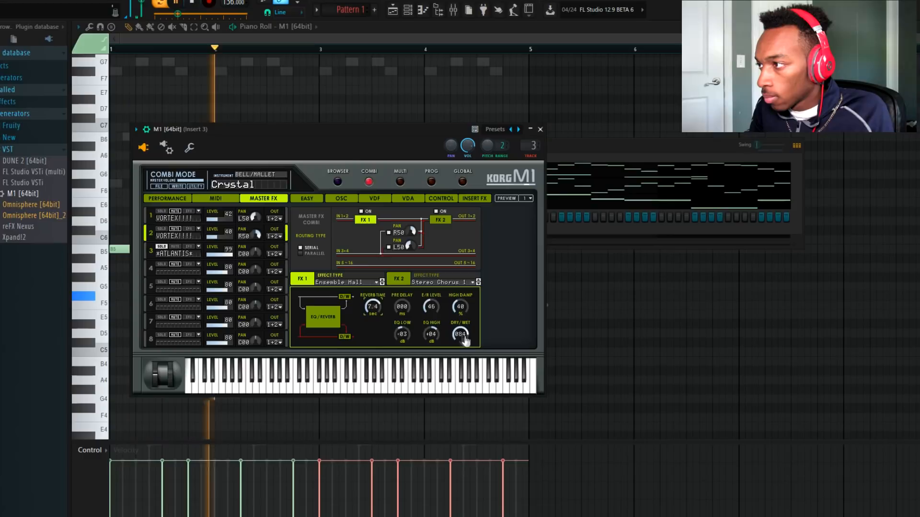
Try Large Room as the FX 1 reverb with a 3.9 s reverb time, 0 ms pre-delay and dry/wet of 90.
{"action": "left_click", "coordinate": [344, 286]}
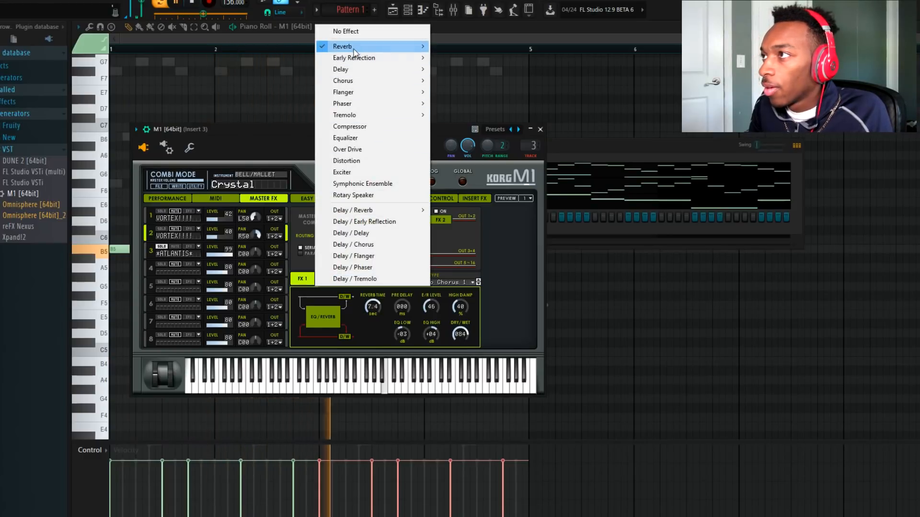
{"action": "mouse_move", "coordinate": [383, 46]}
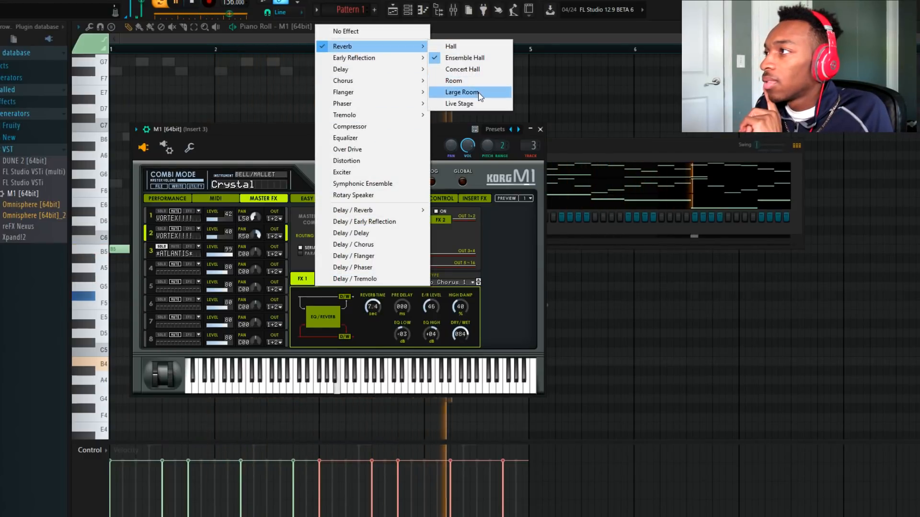
{"action": "left_click", "coordinate": [461, 92]}
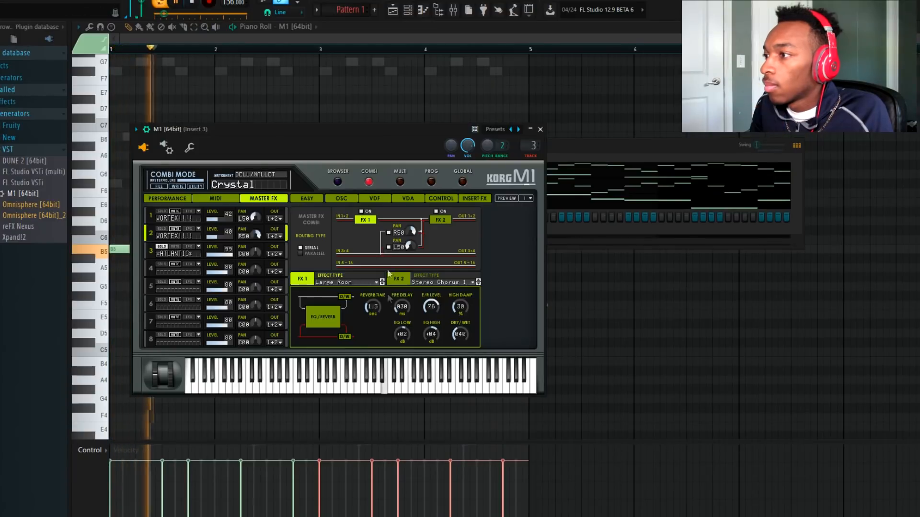
{"action": "left_click_drag", "start_coordinate": [465, 341], "coordinate": [463, 317]}
{"action": "left_click_drag", "start_coordinate": [373, 309], "coordinate": [405, 331]}
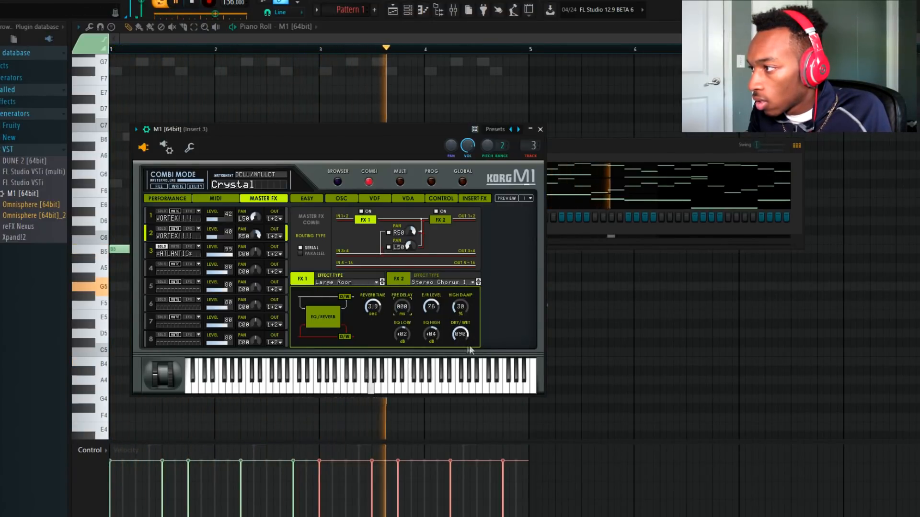
Change the FX 1 reverb to Hall and raise its dry/wet mix and reverb time while the pattern plays.
{"action": "left_click", "coordinate": [359, 283]}
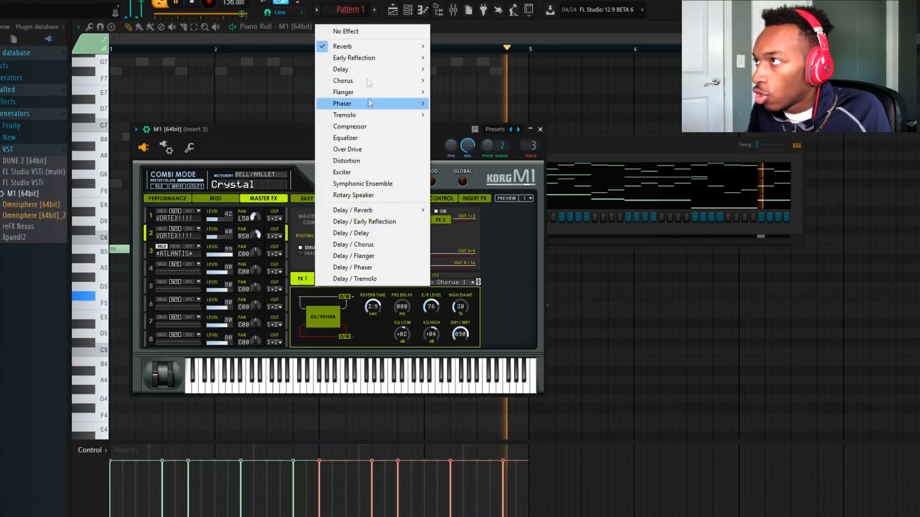
{"action": "mouse_move", "coordinate": [417, 46]}
{"action": "left_click", "coordinate": [448, 47]}
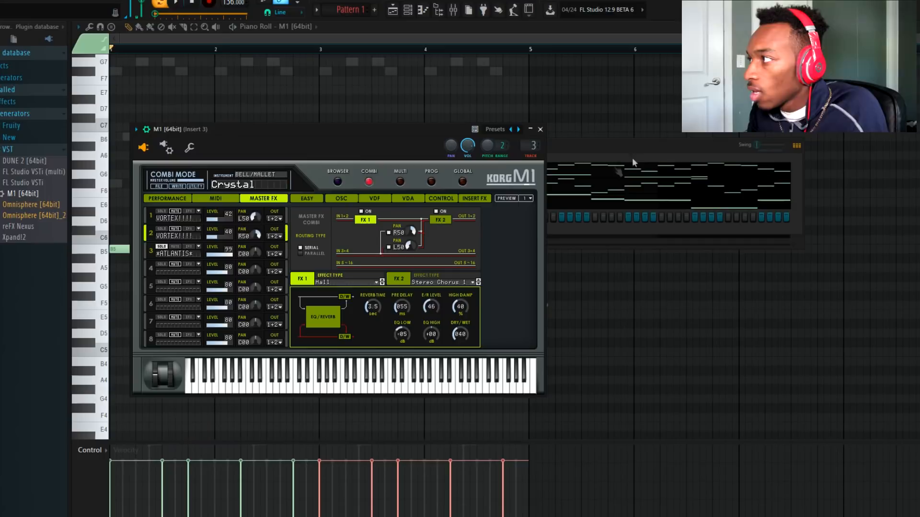
{"action": "left_click", "coordinate": [680, 154]}
{"action": "key", "text": "space"}
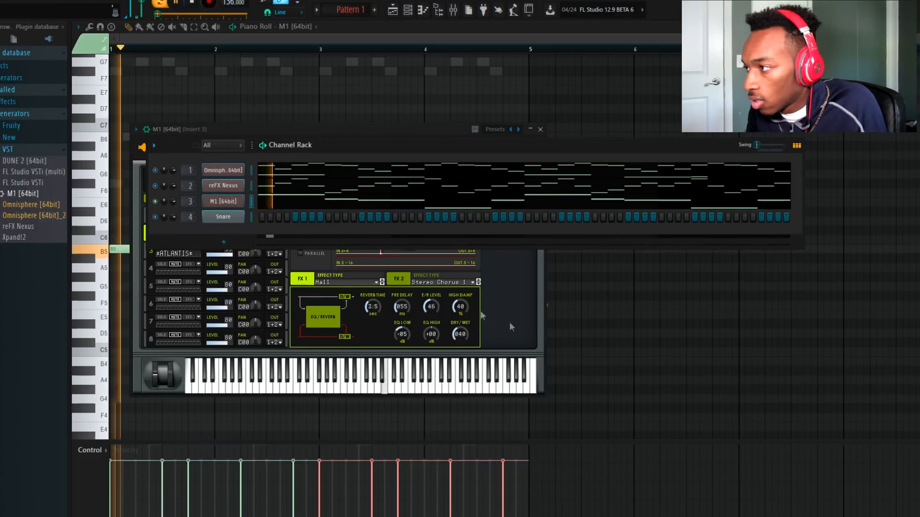
{"action": "left_click_drag", "start_coordinate": [462, 335], "coordinate": [460, 321]}
{"action": "left_click_drag", "start_coordinate": [373, 311], "coordinate": [463, 336]}
Return to the M1 piano roll, play the pattern with the new sound, show the Channel Rack, and stop playback.
{"action": "right_click", "coordinate": [593, 204]}
{"action": "key", "text": "space"}
{"action": "key", "text": "space"}
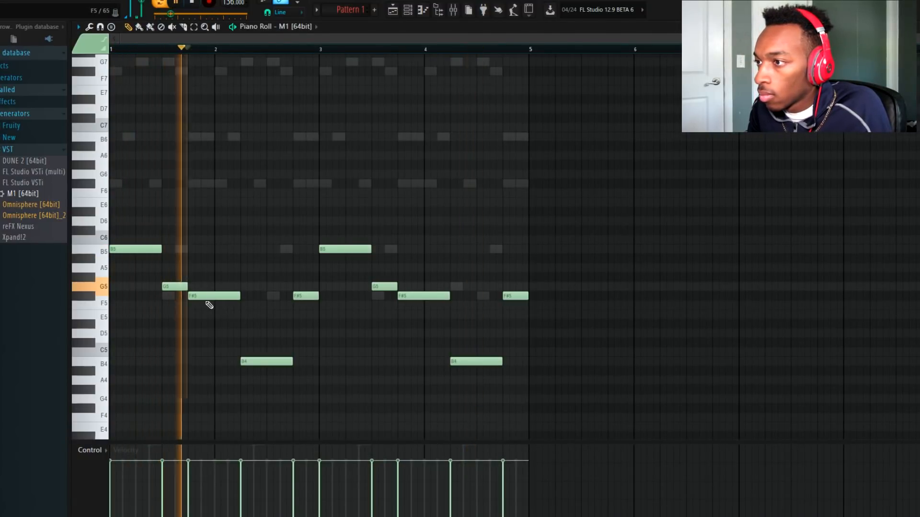
{"action": "left_click", "coordinate": [408, 10]}
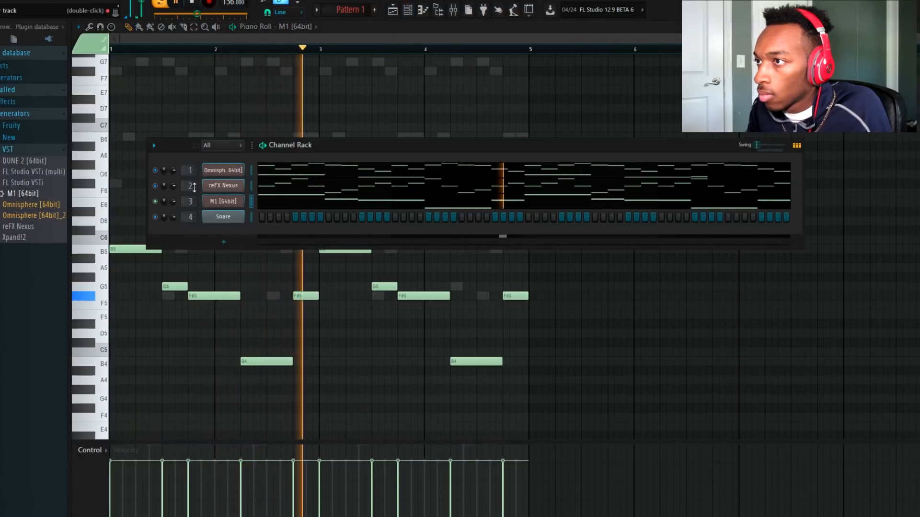
{"action": "left_click", "coordinate": [194, 5]}
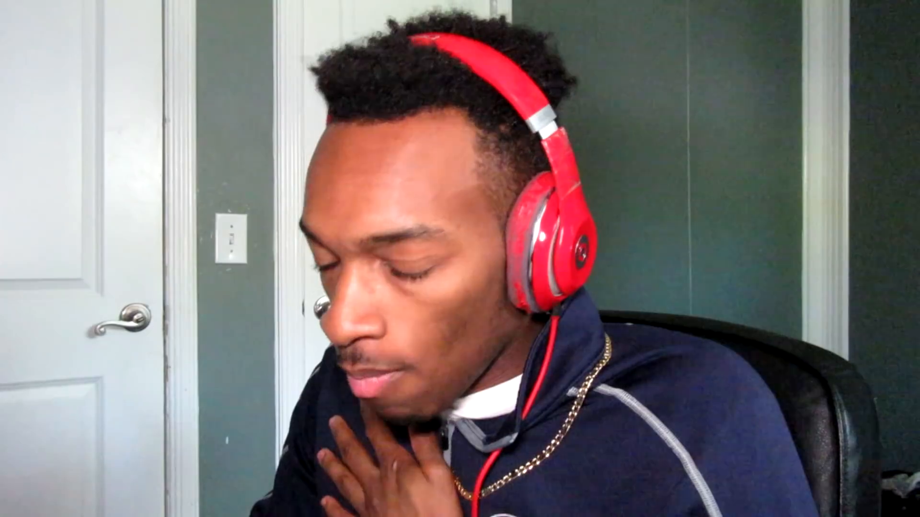